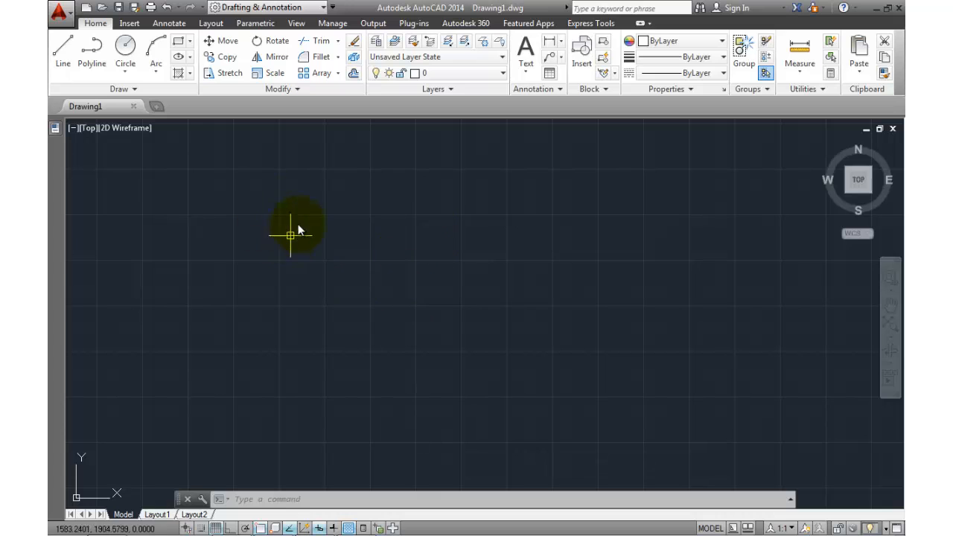
Draw a circle in the left-centre area of the empty drawing using a freely picked centre and radius
{"action": "left_click", "coordinate": [120, 49]}
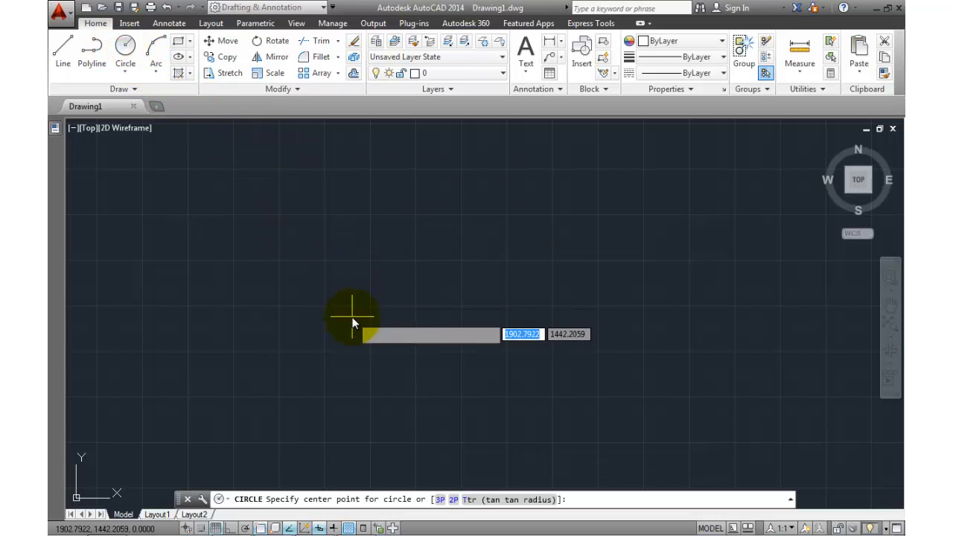
{"action": "left_click", "coordinate": [352, 316]}
{"action": "left_click", "coordinate": [365, 239]}
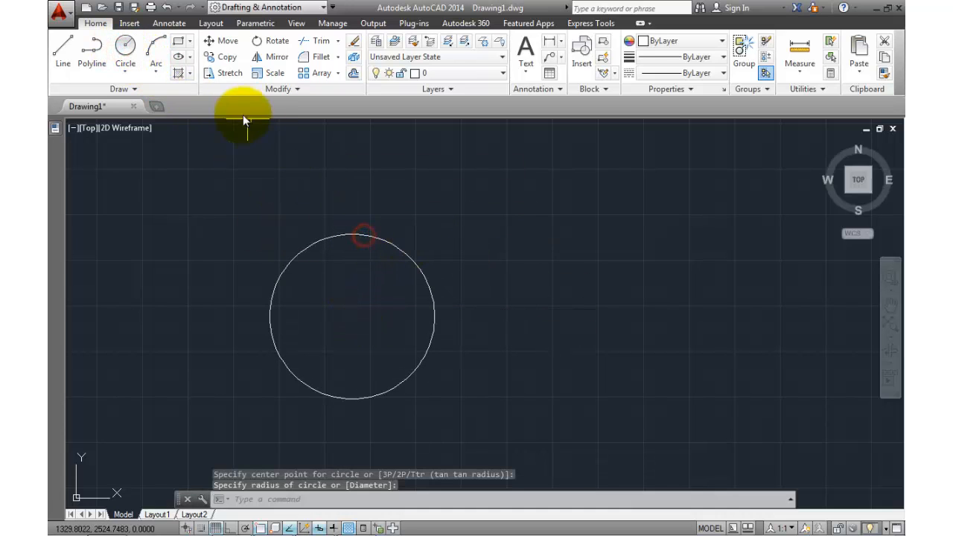
Draw a rectangle to the right of the circle, roughly as tall as the circle, by picking two opposite corners
{"action": "left_click", "coordinate": [177, 41]}
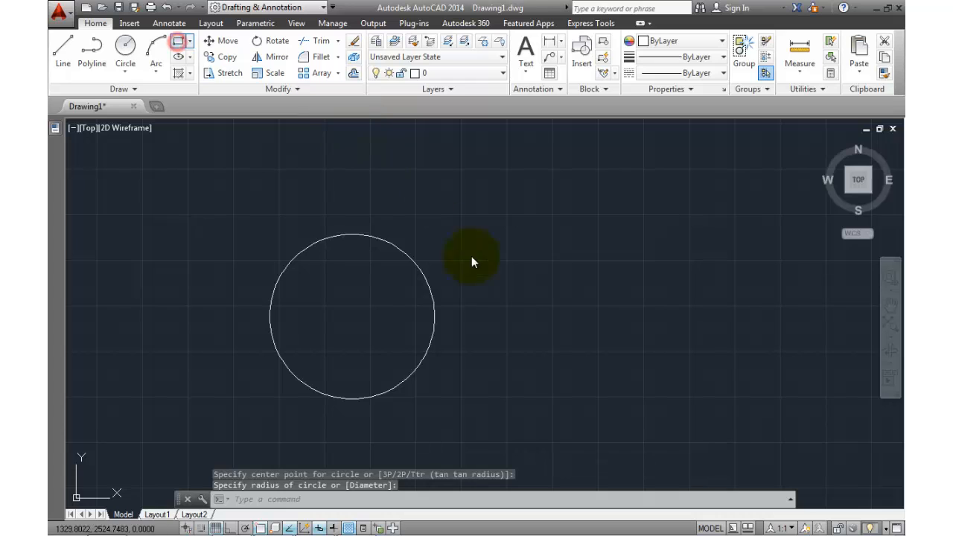
{"action": "left_click", "coordinate": [504, 383]}
{"action": "left_click", "coordinate": [702, 228]}
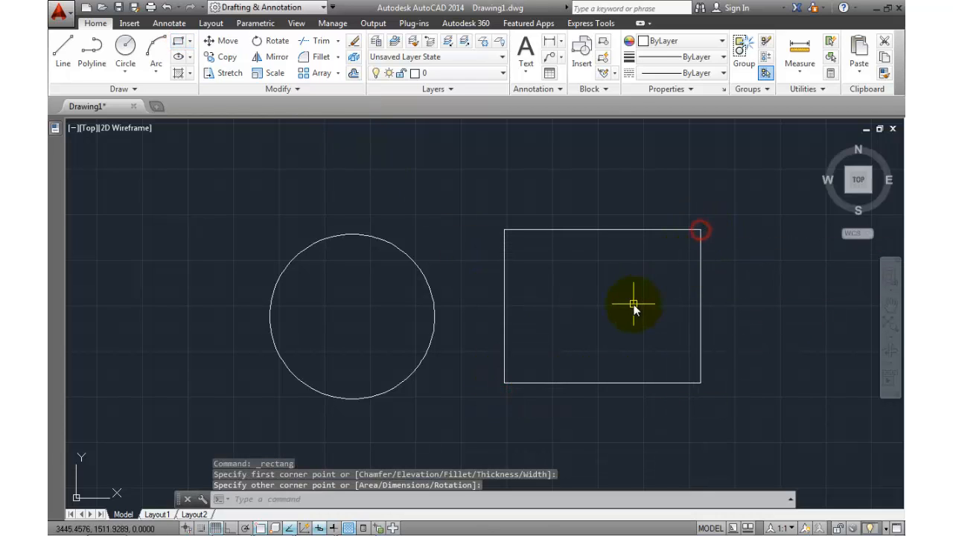
{"action": "middle_click_drag", "start_coordinate": [619, 307], "coordinate": [599, 307]}
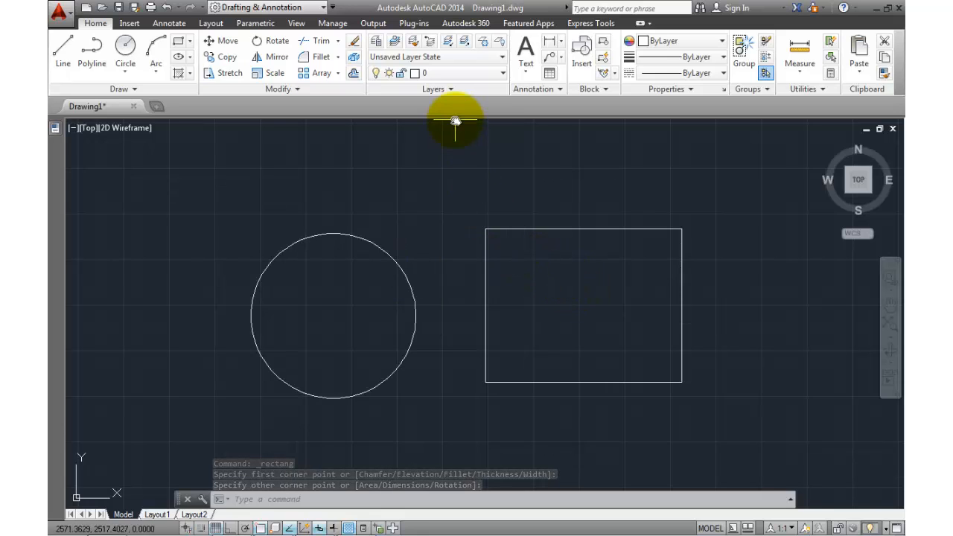
Check which layer the circle is on and which layers are available, leaving the circle deselected
{"action": "left_click", "coordinate": [411, 286]}
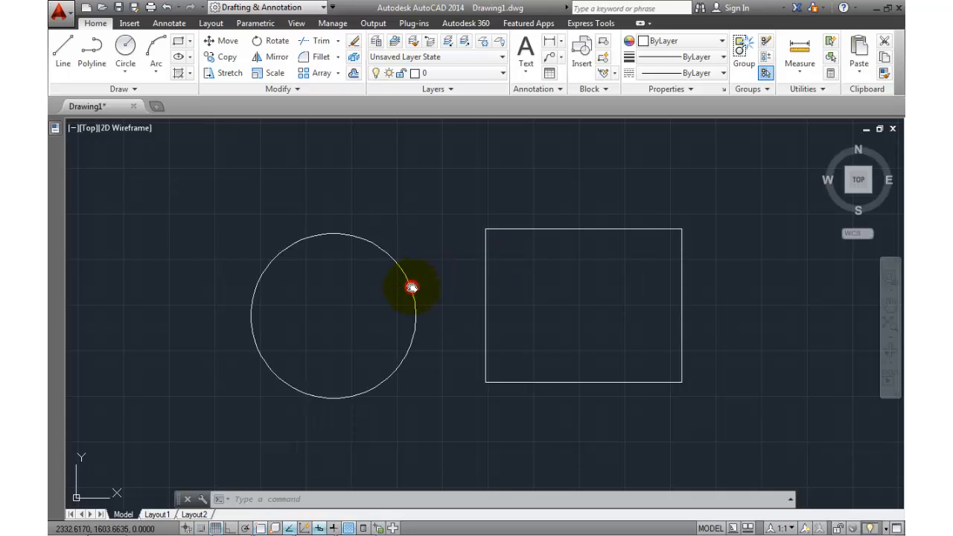
{"action": "left_click", "coordinate": [459, 73]}
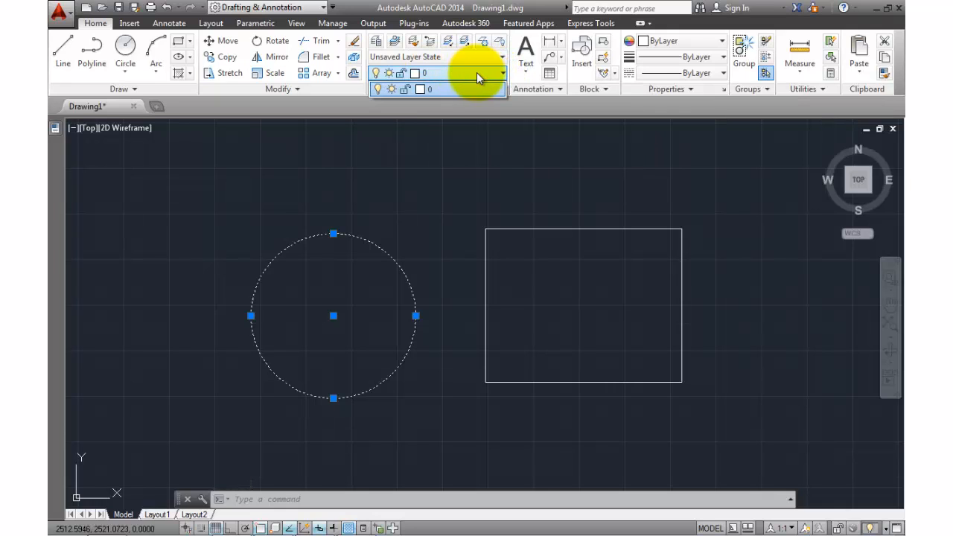
{"action": "key", "text": "Escape"}
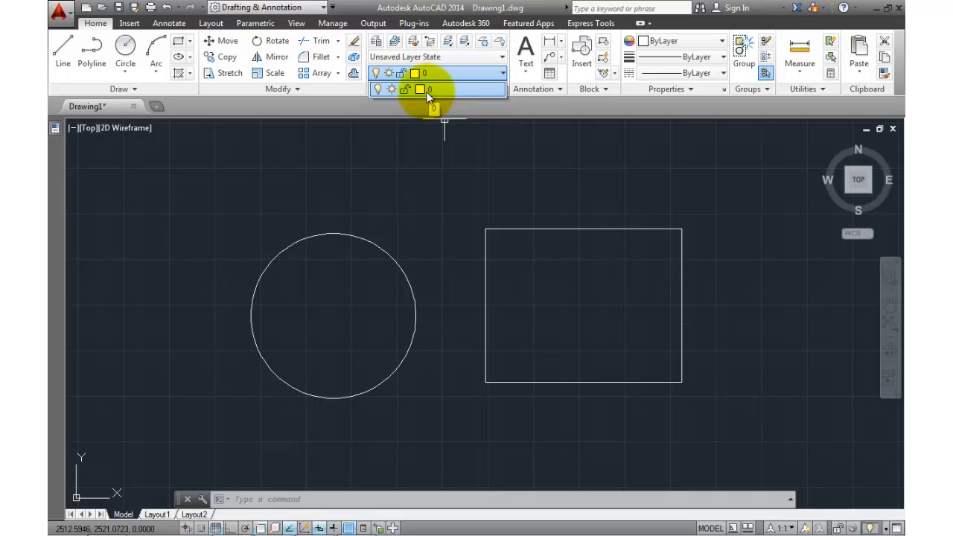
{"action": "left_click", "coordinate": [436, 201]}
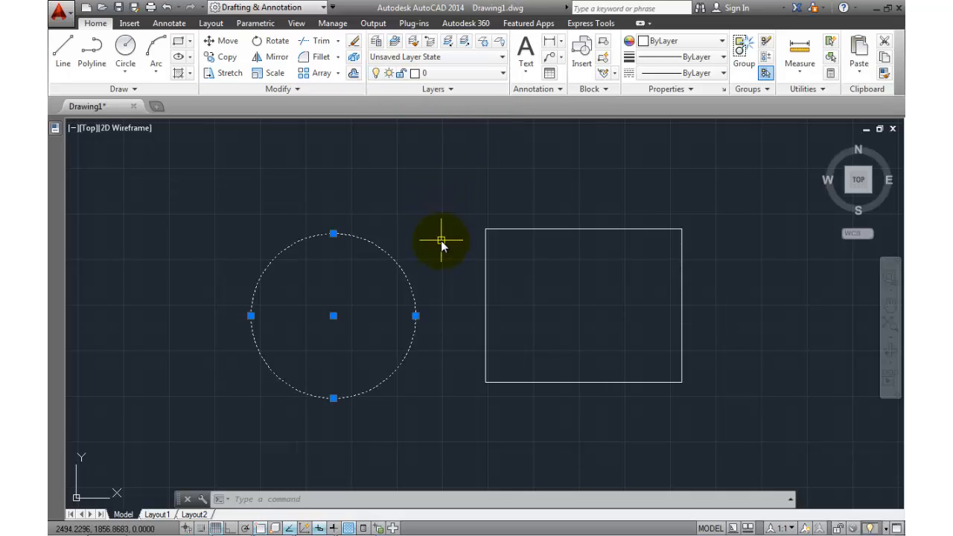
{"action": "key", "text": "Escape"}
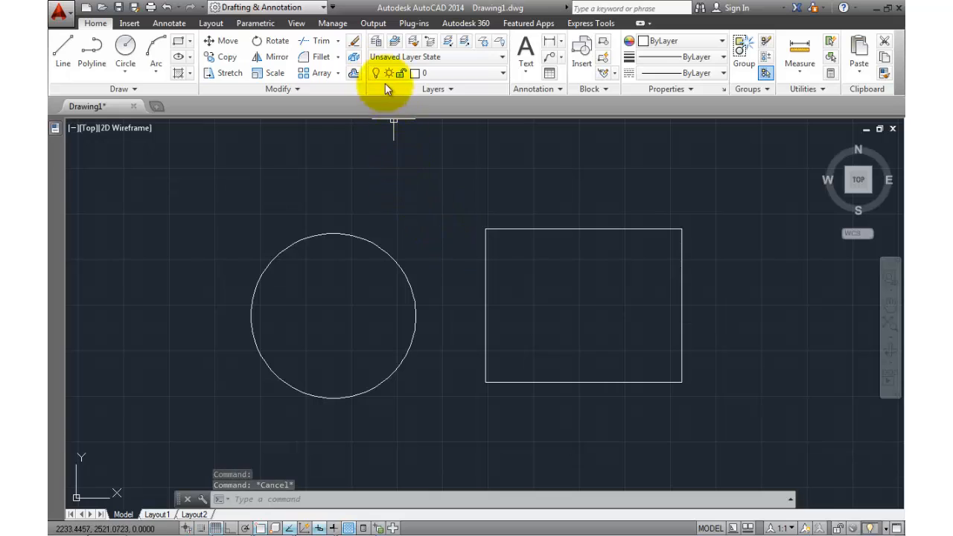
Create a new layer named Circulo in the layer properties and close the layer manager
{"action": "left_click", "coordinate": [377, 43]}
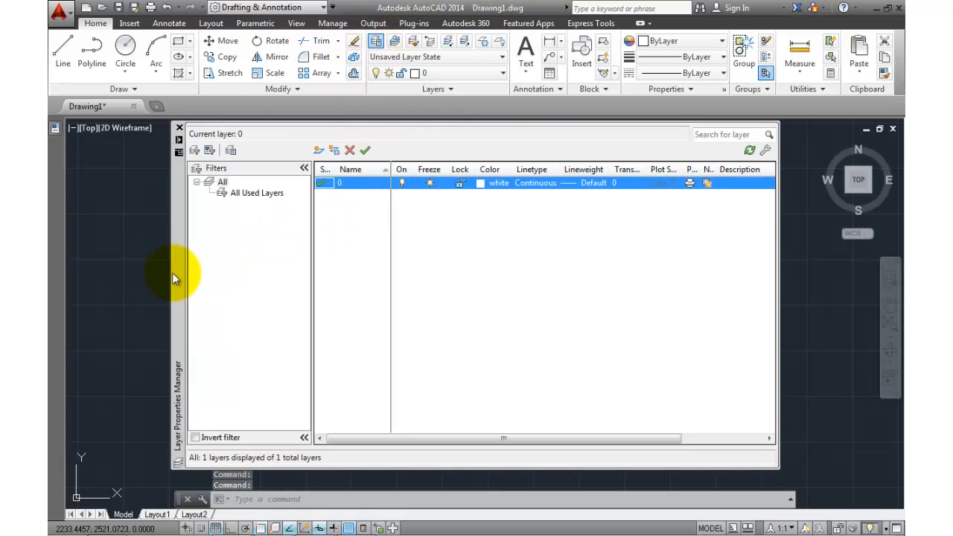
{"action": "left_click_drag", "start_coordinate": [176, 267], "coordinate": [171, 250]}
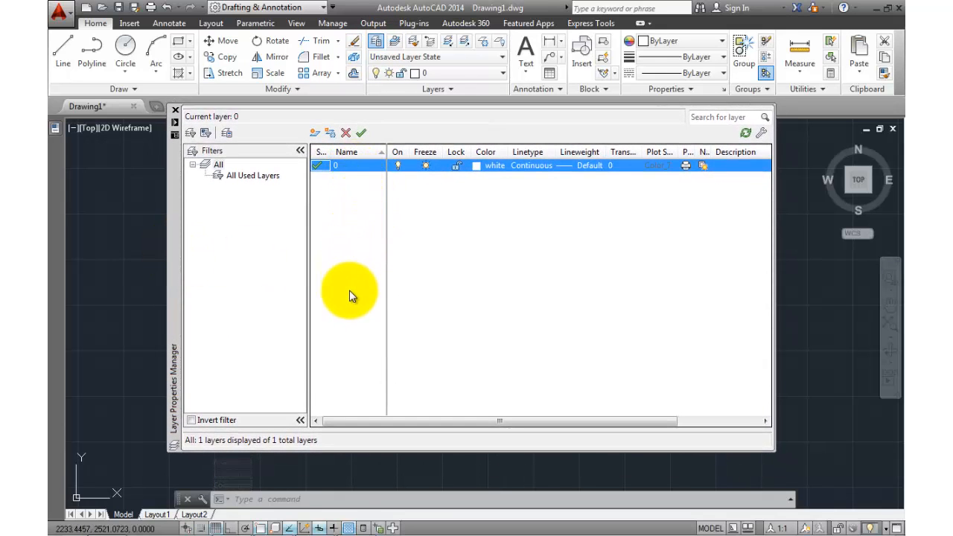
{"action": "left_click", "coordinate": [317, 136]}
{"action": "left_click", "coordinate": [371, 179]}
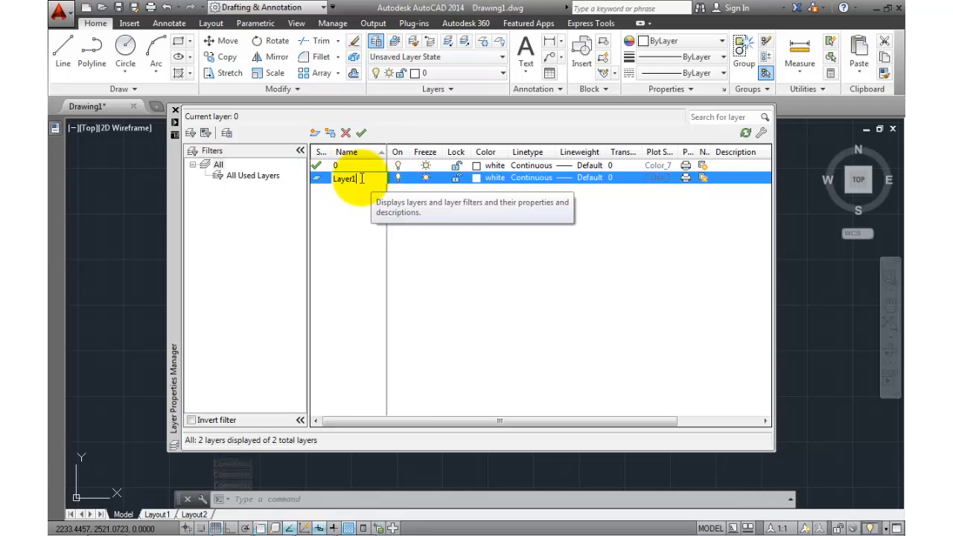
{"action": "left_click", "coordinate": [362, 179]}
{"action": "left_click_drag", "start_coordinate": [362, 179], "coordinate": [332, 180]}
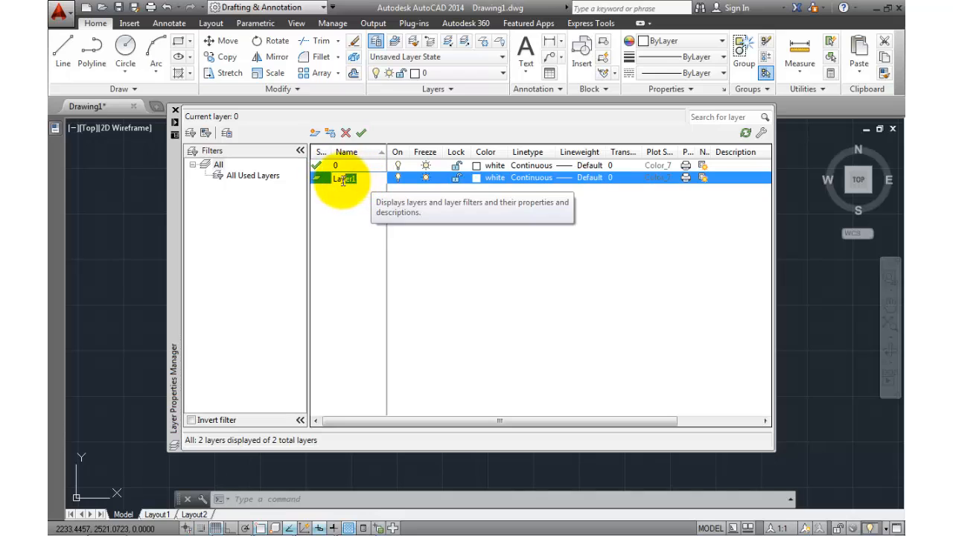
{"action": "key", "text": "BackSpace"}
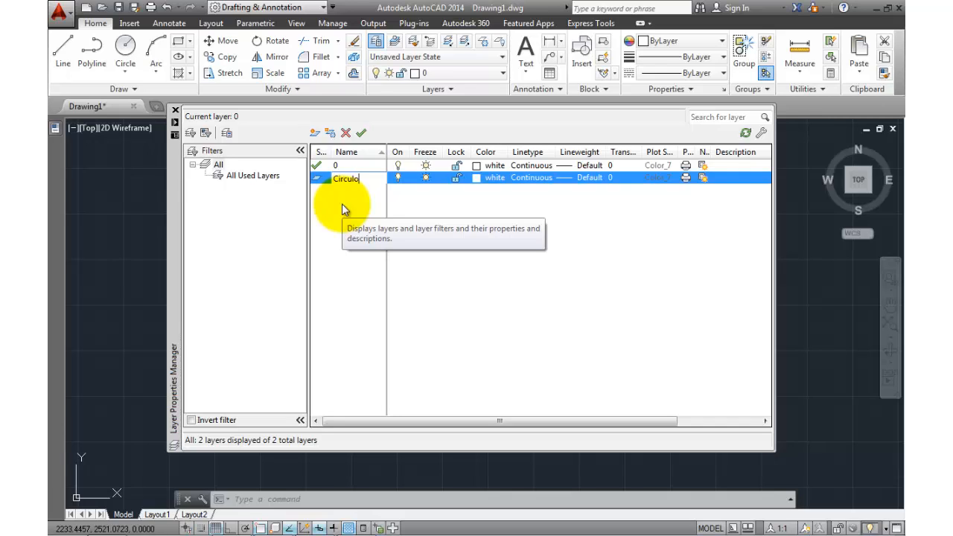
{"action": "type", "text": "Circulo"}
{"action": "key", "text": "Return"}
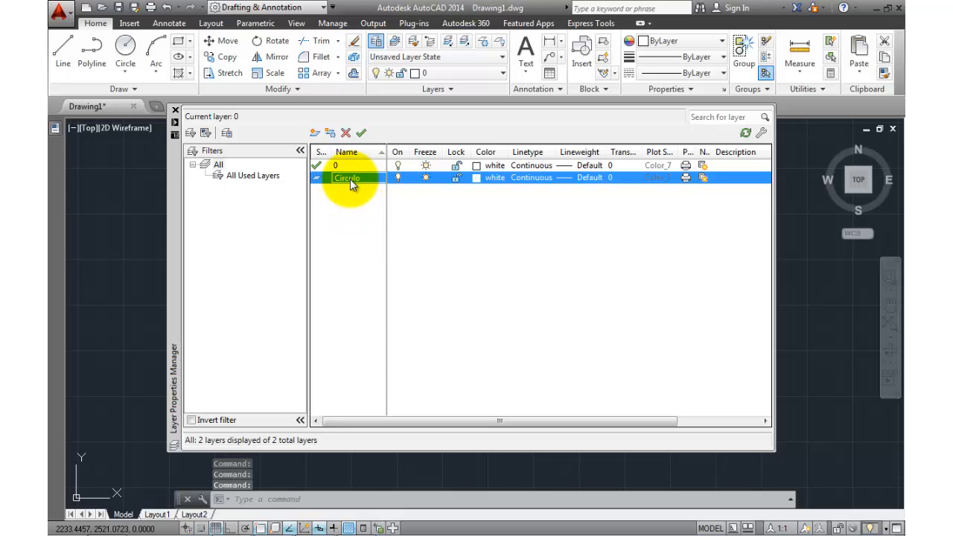
{"action": "left_click", "coordinate": [174, 110]}
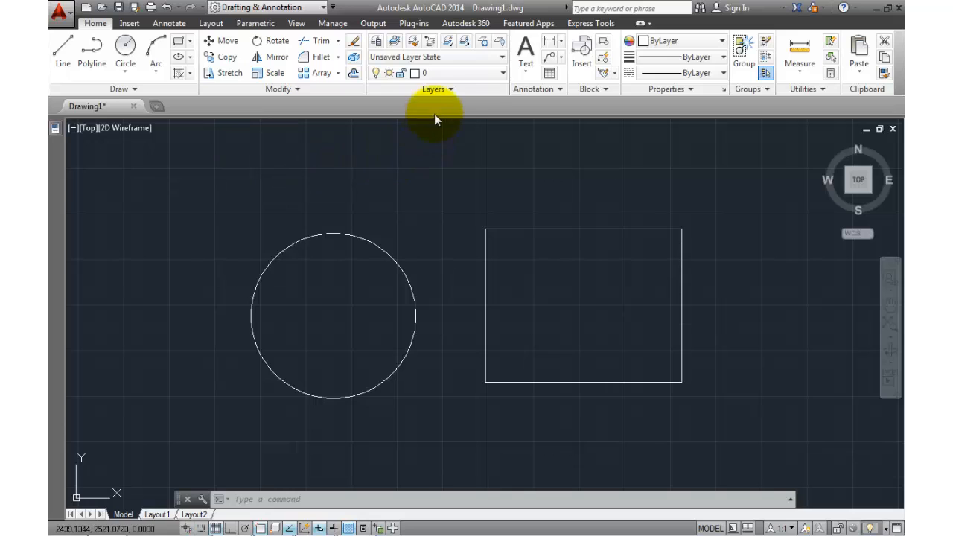
Review the drawing's available layers and the current layer without changing anything
{"action": "left_click", "coordinate": [483, 74]}
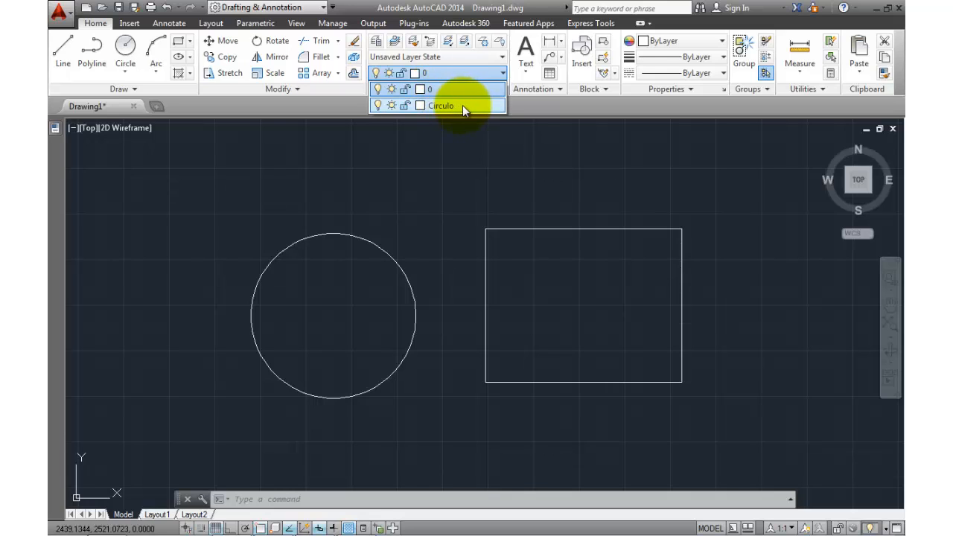
{"action": "left_click", "coordinate": [447, 175]}
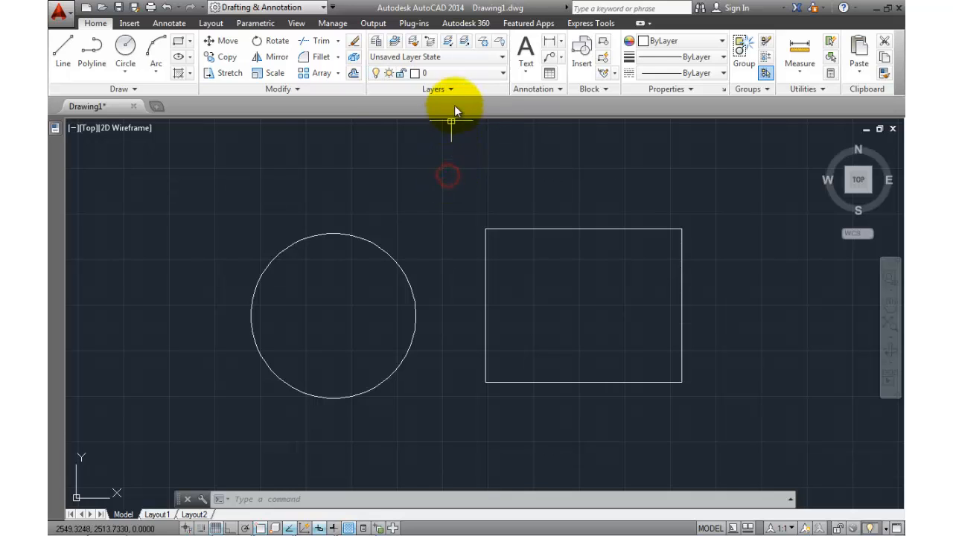
{"action": "left_click", "coordinate": [452, 75]}
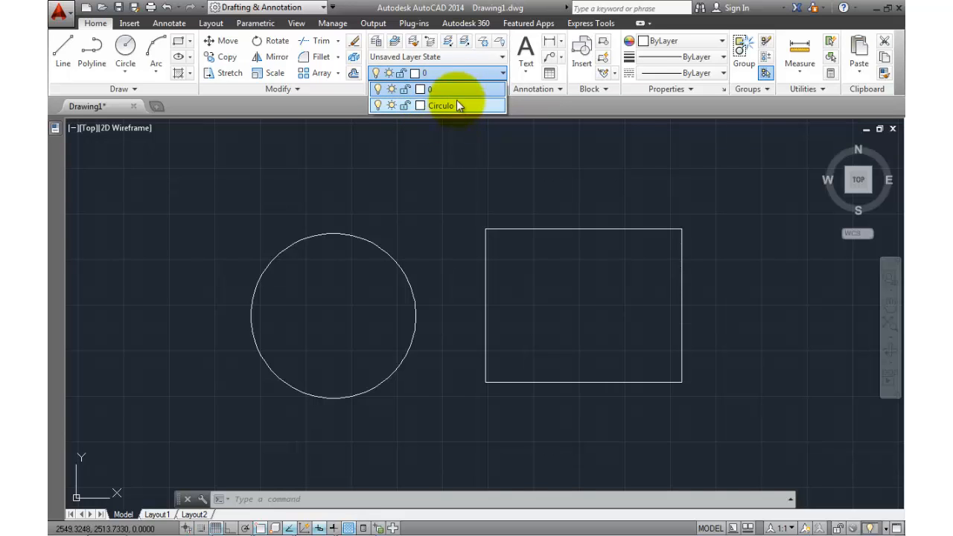
{"action": "left_click", "coordinate": [463, 83]}
{"action": "left_click", "coordinate": [451, 73]}
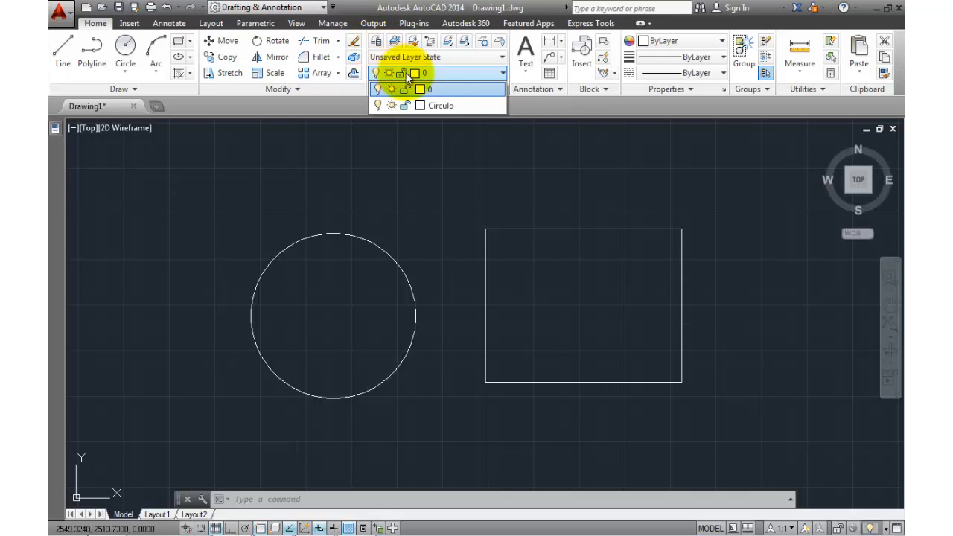
{"action": "left_click", "coordinate": [474, 76]}
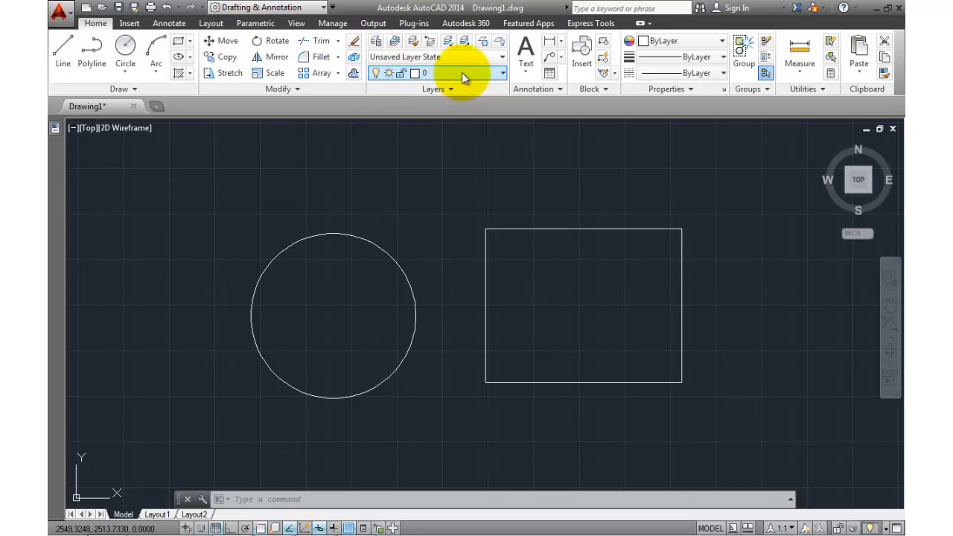
Set the color of the Circulo layer to red
{"action": "left_click", "coordinate": [462, 72]}
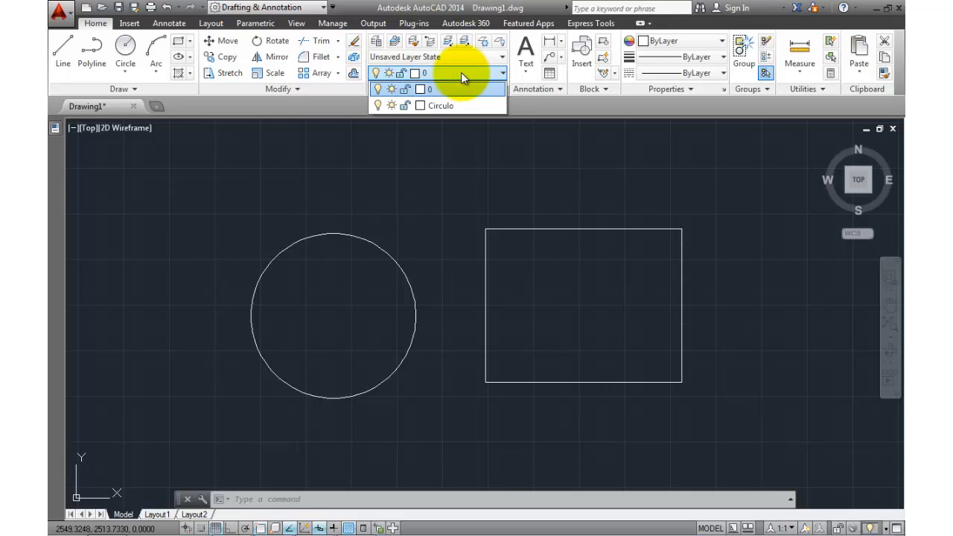
{"action": "left_click", "coordinate": [419, 106]}
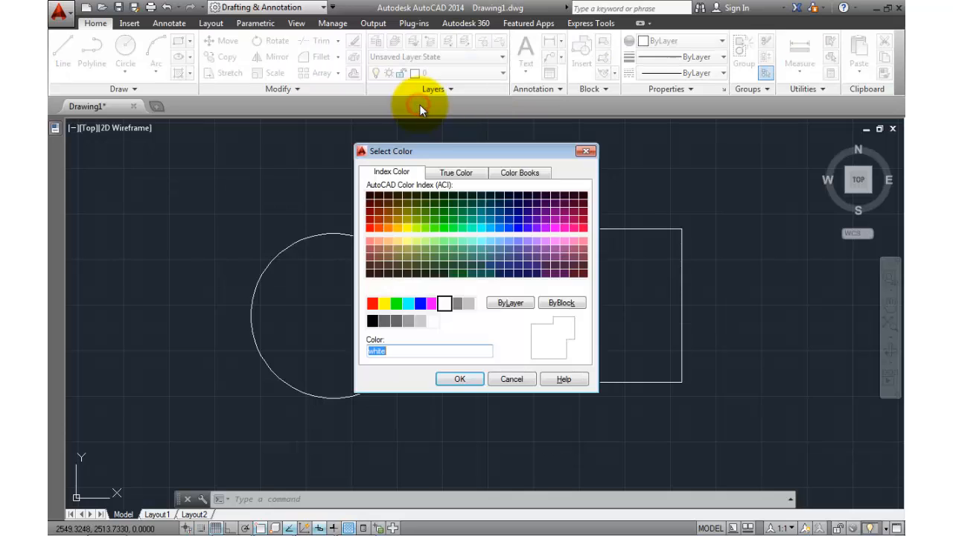
{"action": "left_click", "coordinate": [371, 305]}
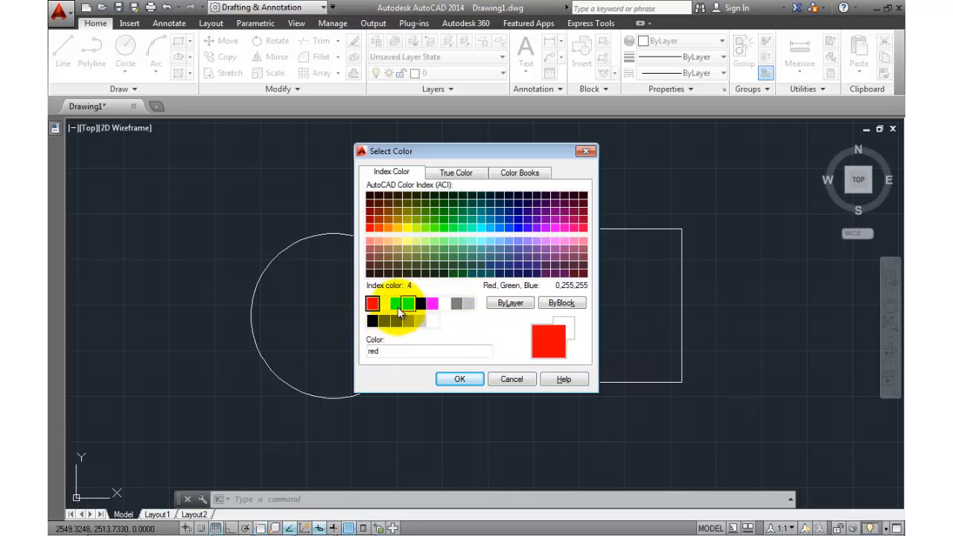
{"action": "left_click", "coordinate": [464, 380]}
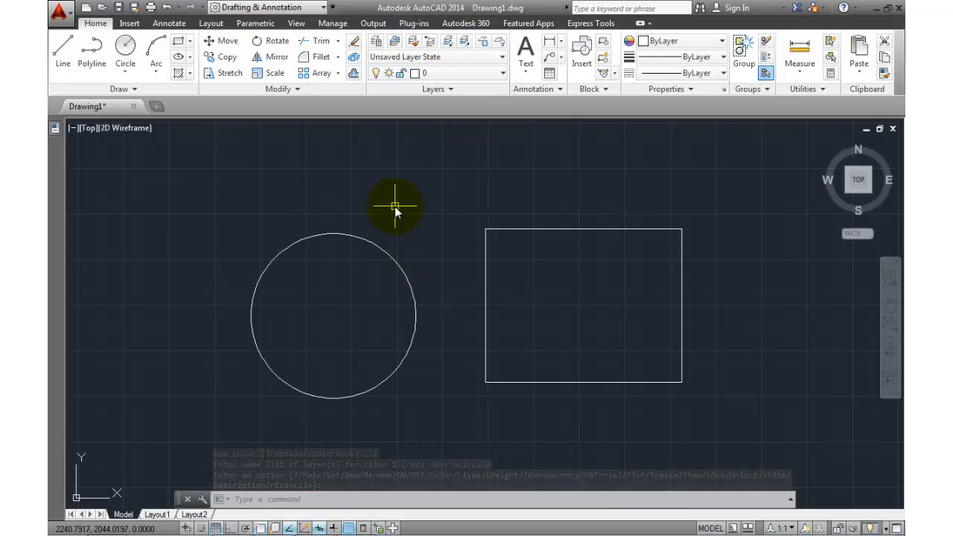
Move the circle onto the Circulo layer and check its layer assignment
{"action": "left_click", "coordinate": [358, 244]}
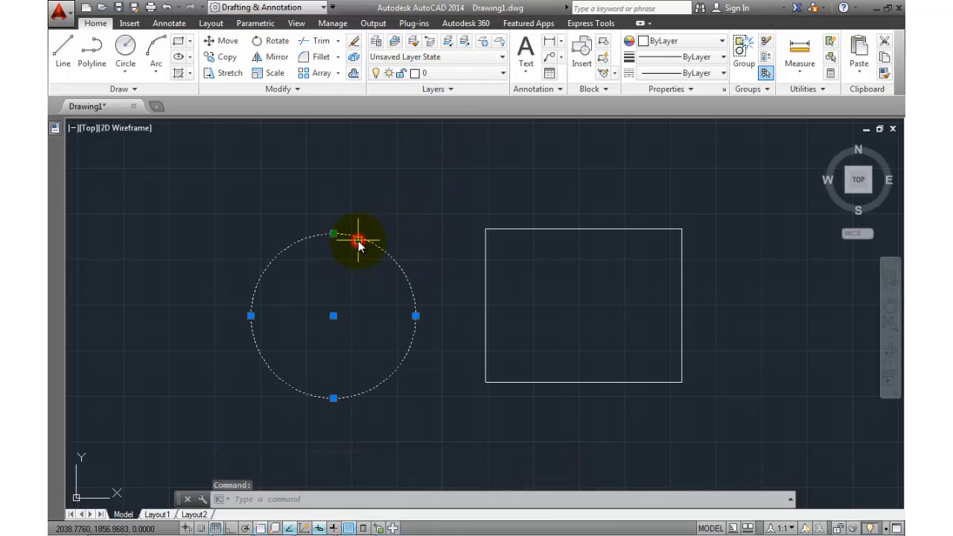
{"action": "left_click", "coordinate": [489, 76]}
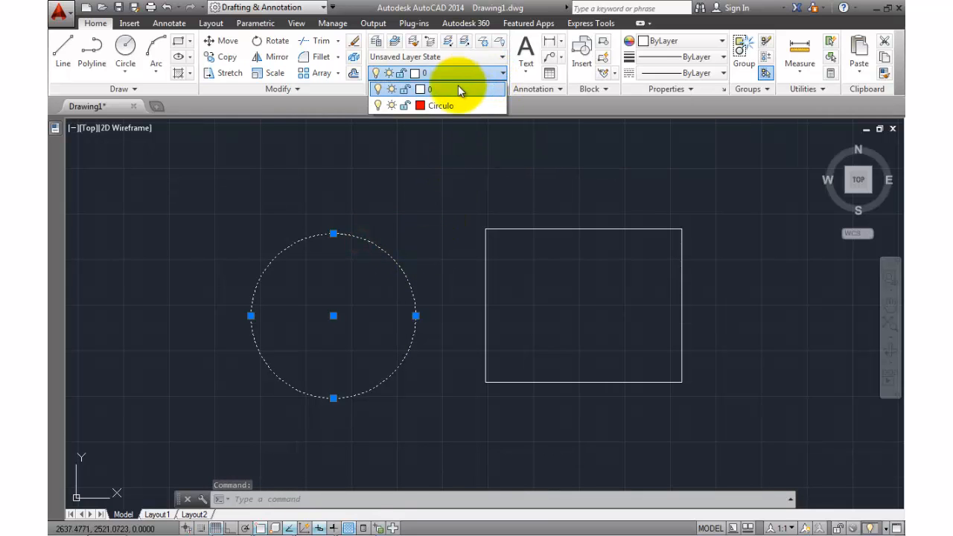
{"action": "left_click", "coordinate": [450, 105]}
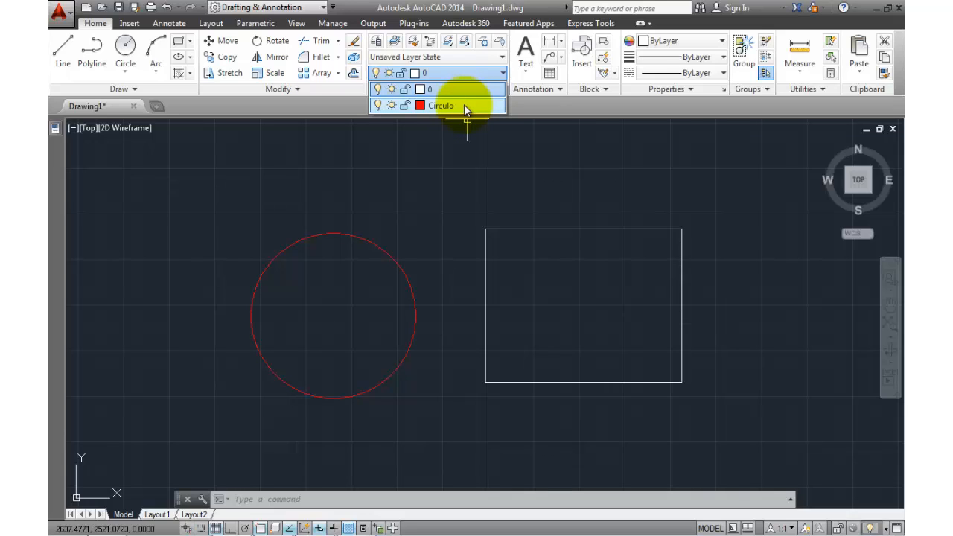
{"action": "left_click", "coordinate": [464, 104]}
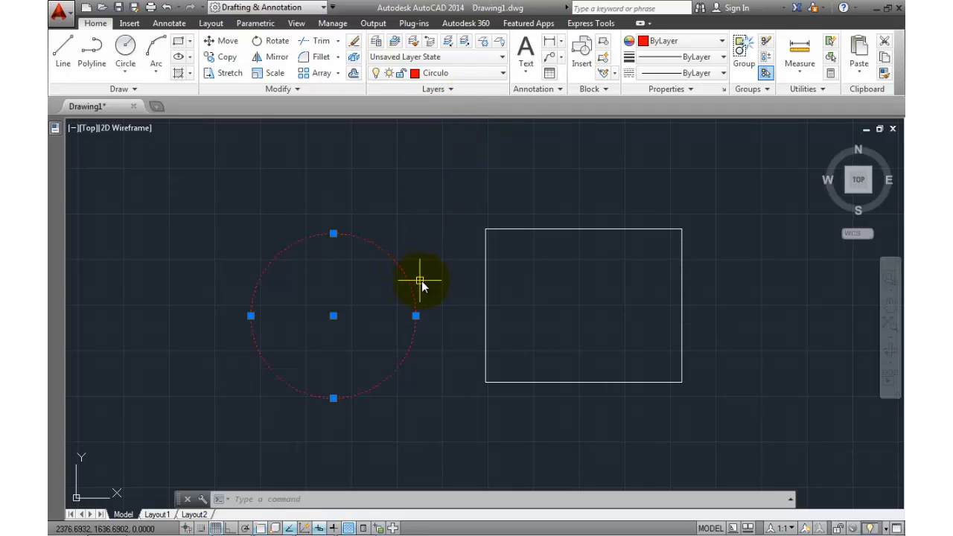
{"action": "key", "text": "Escape"}
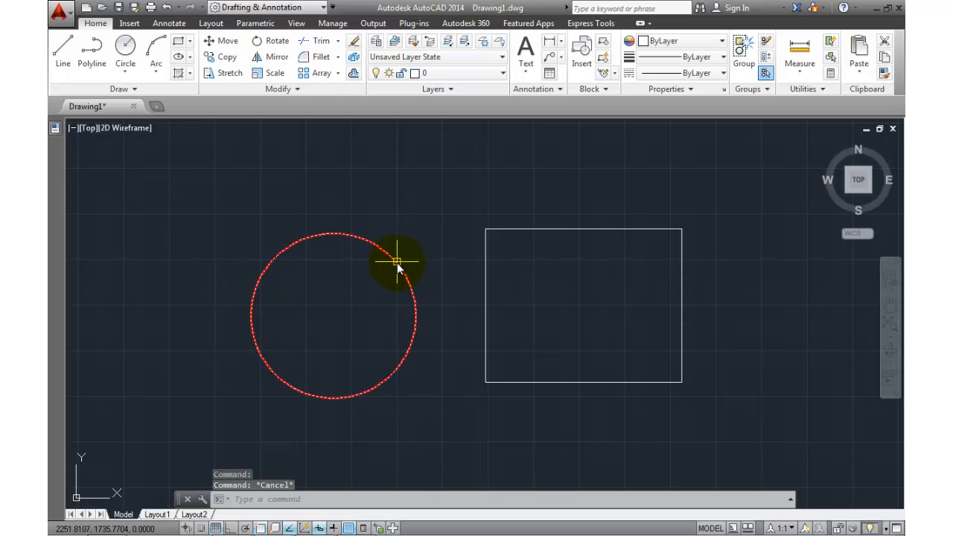
{"action": "left_click", "coordinate": [386, 258]}
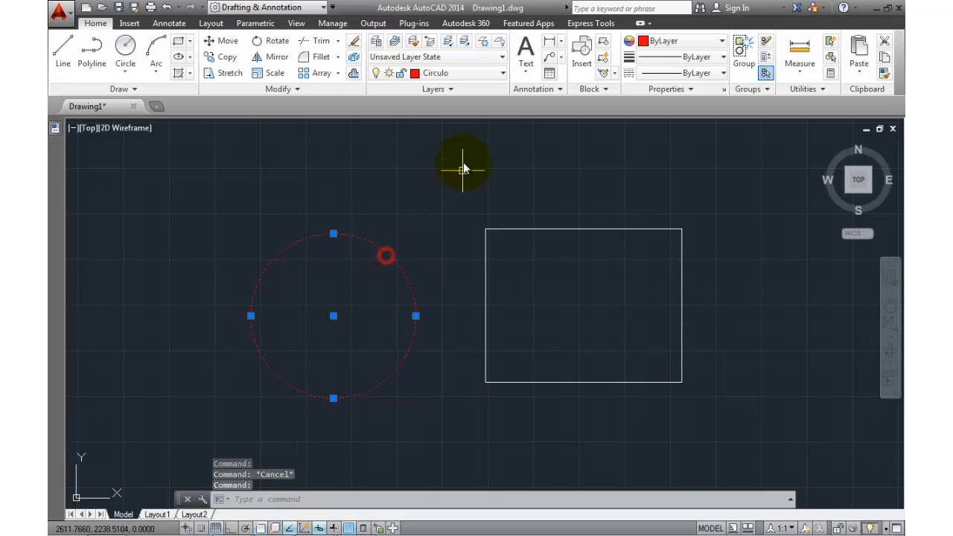
{"action": "key", "text": "Escape"}
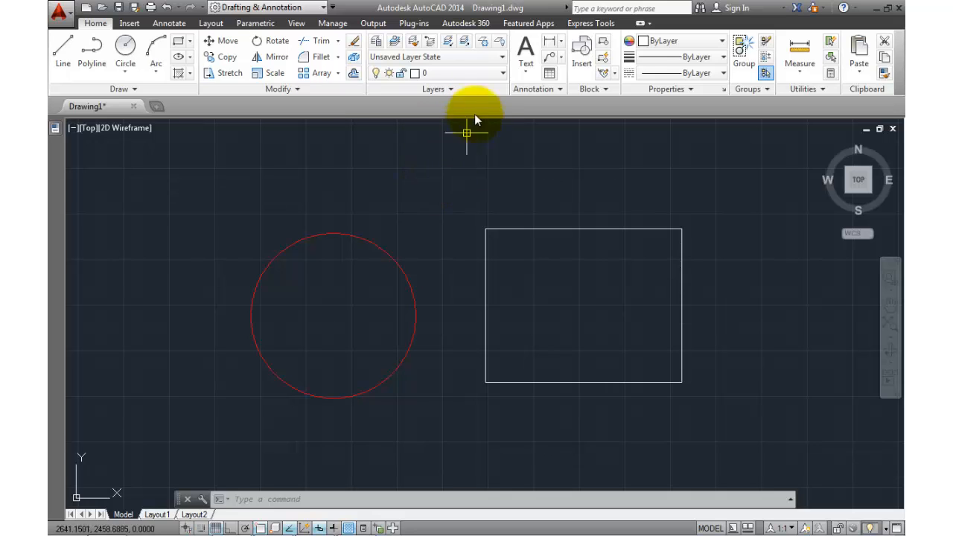
Make Circulo the current layer for new objects
{"action": "left_click", "coordinate": [493, 75]}
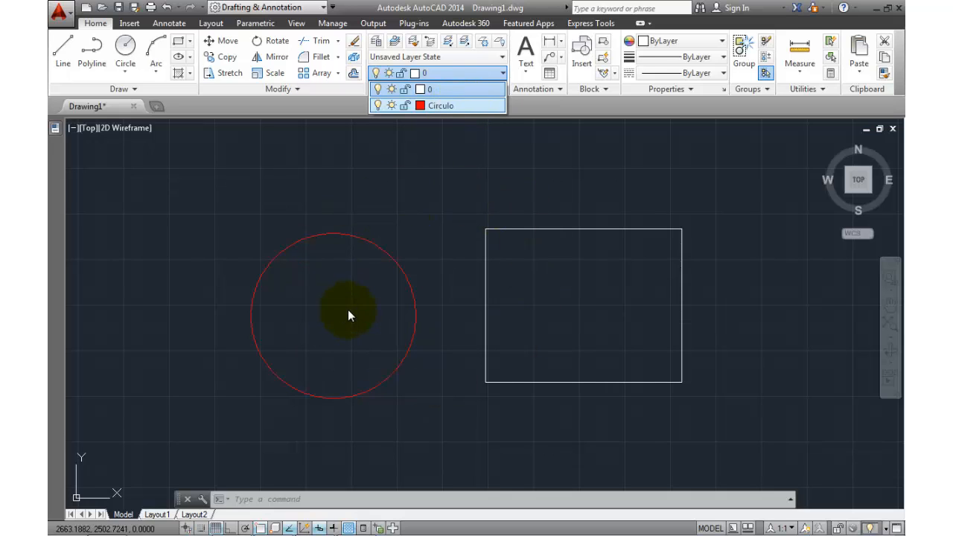
{"action": "left_click", "coordinate": [467, 107]}
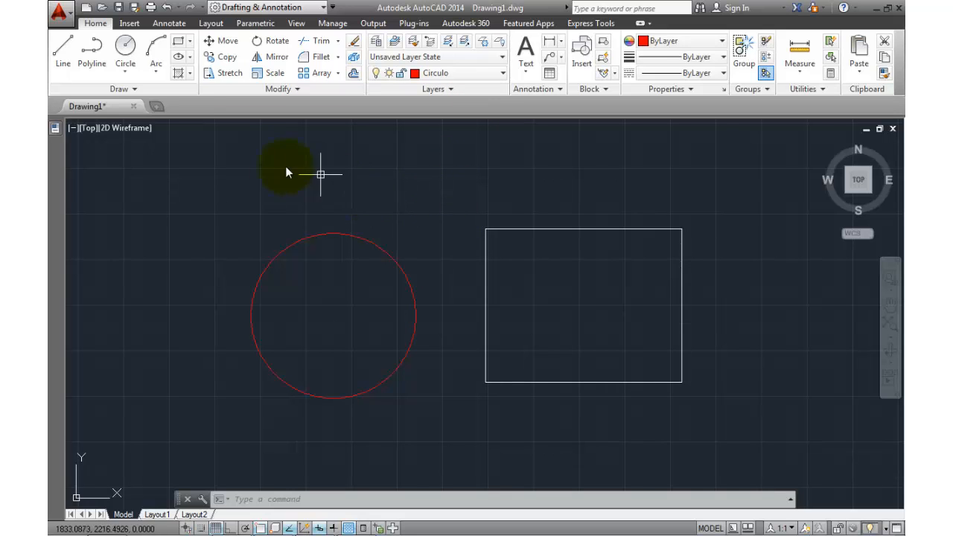
Draw two circles on the Circulo layer, up and to the left of the large circle, the smaller with a radius of about 166
{"action": "left_click", "coordinate": [126, 47]}
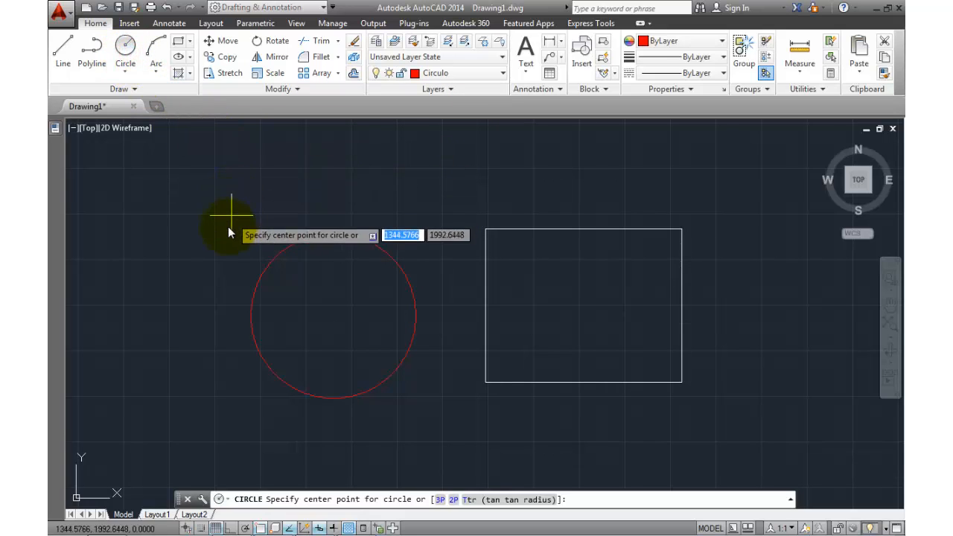
{"action": "left_click", "coordinate": [191, 278]}
{"action": "left_click", "coordinate": [195, 254]}
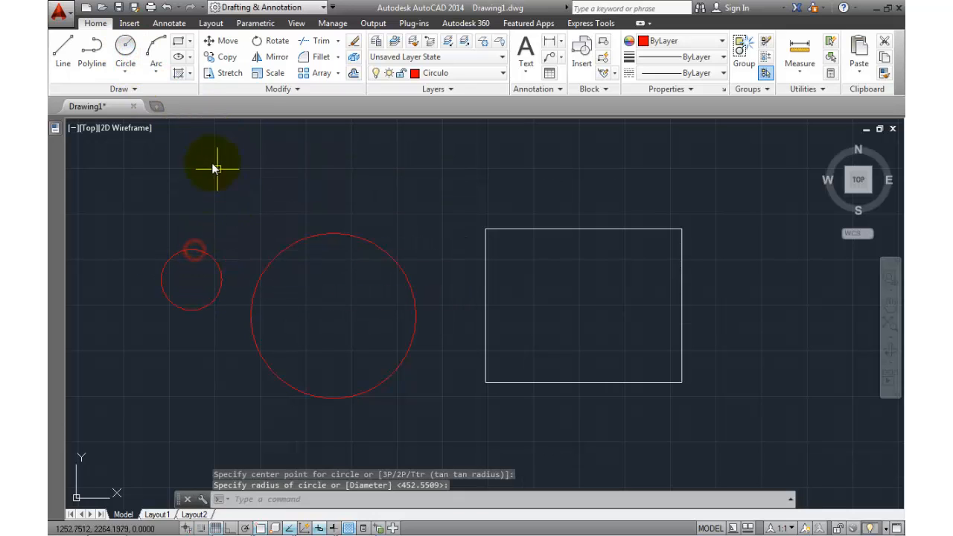
{"action": "left_click", "coordinate": [126, 46]}
{"action": "left_click", "coordinate": [240, 212]}
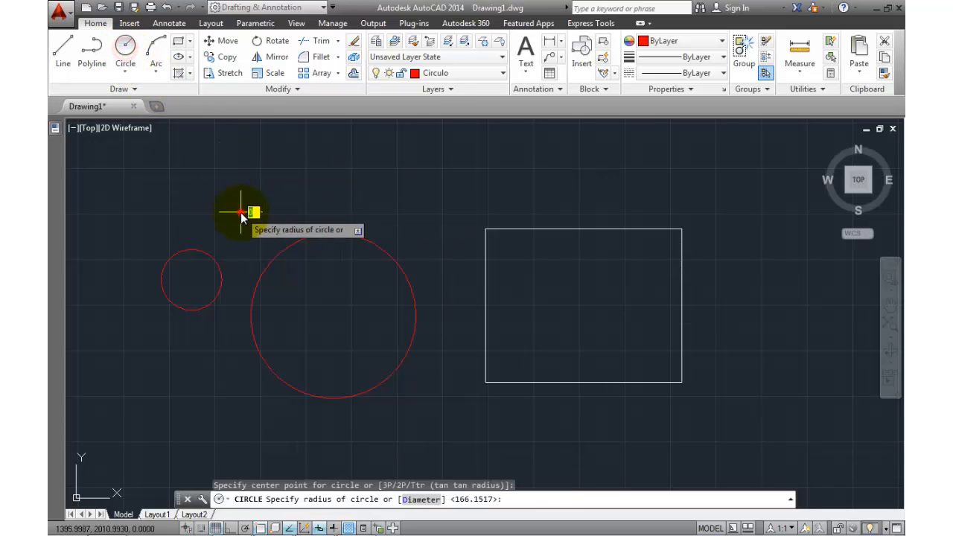
{"action": "left_click", "coordinate": [250, 161]}
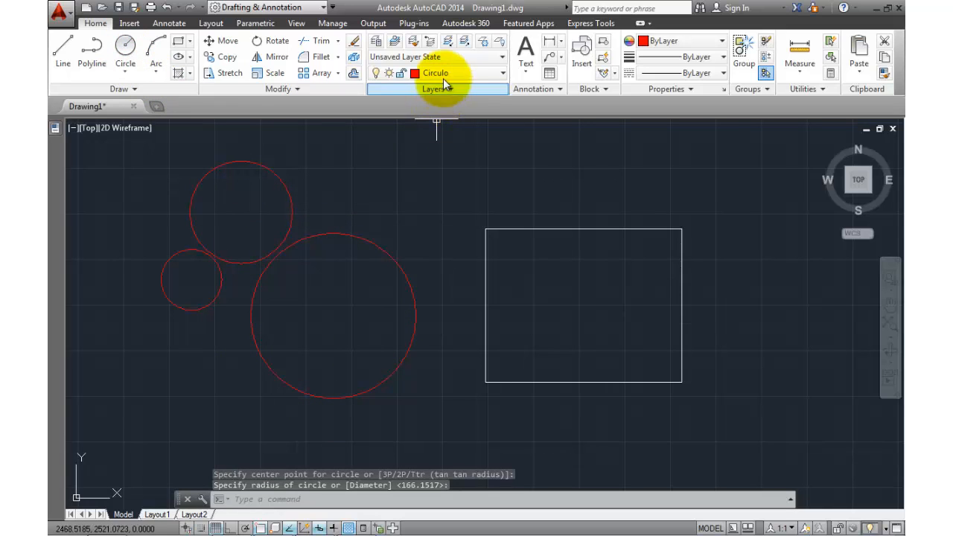
Draw an open five-segment polyline on the Circulo layer, wrapping around the right side and underside of the large circle
{"action": "left_click", "coordinate": [91, 49]}
{"action": "left_click", "coordinate": [338, 172]}
{"action": "left_click", "coordinate": [393, 219]}
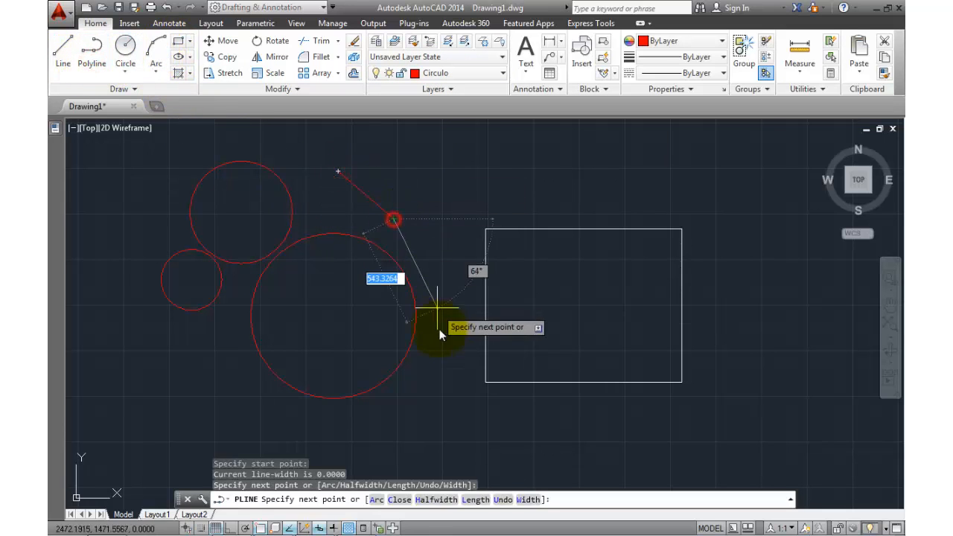
{"action": "left_click", "coordinate": [439, 337]}
{"action": "left_click", "coordinate": [395, 423]}
{"action": "left_click", "coordinate": [246, 440]}
{"action": "left_click", "coordinate": [193, 394]}
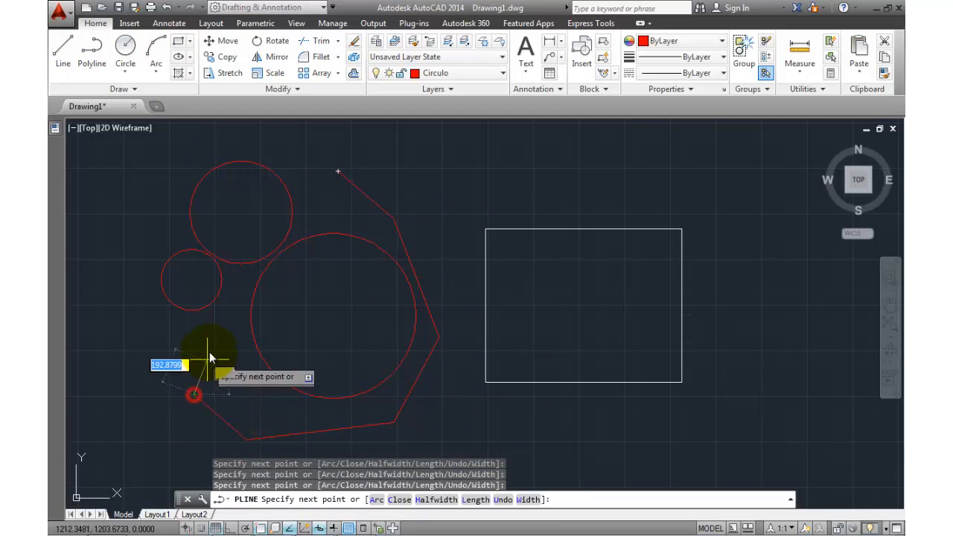
{"action": "right_click", "coordinate": [211, 361]}
{"action": "left_click", "coordinate": [252, 126]}
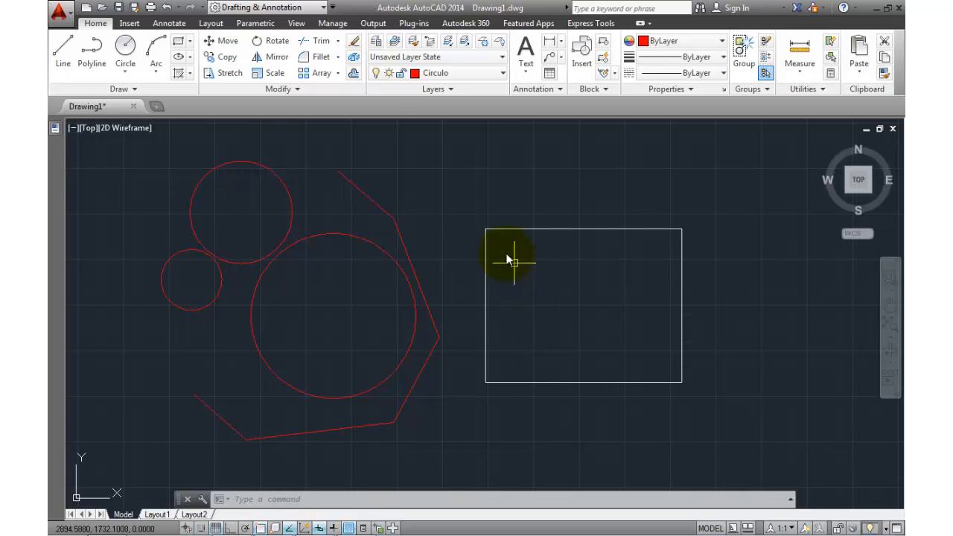
Create a new layer named Rectangulo
{"action": "left_click", "coordinate": [378, 45]}
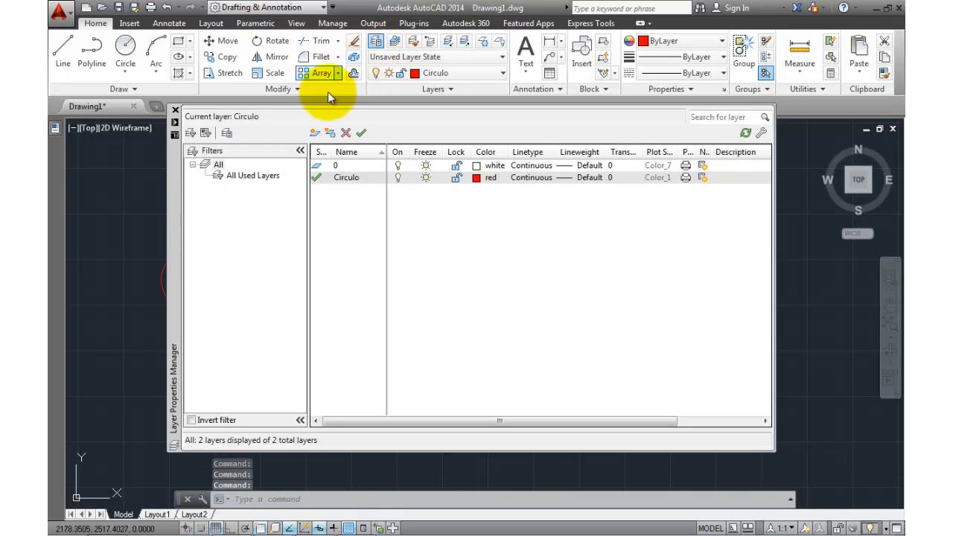
{"action": "left_click", "coordinate": [316, 134]}
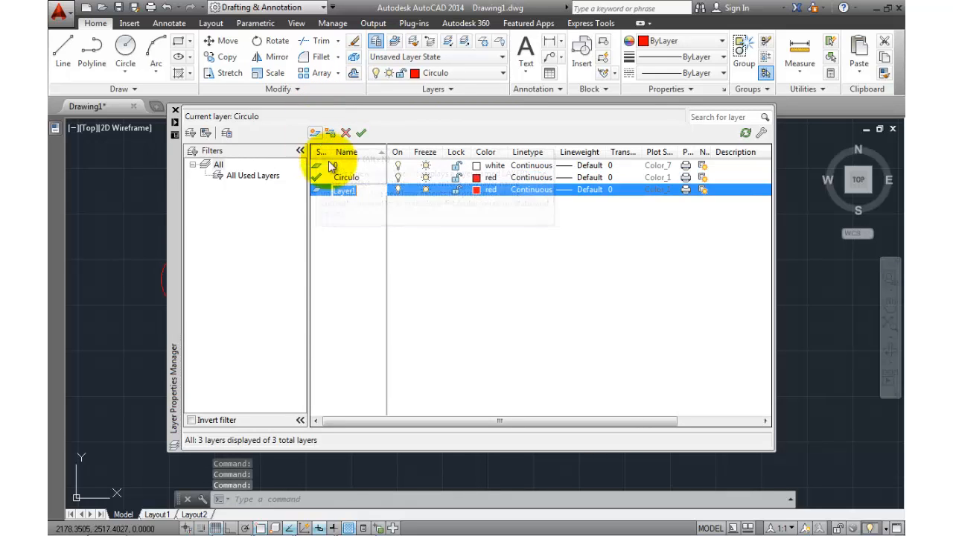
{"action": "type", "text": "Rectangulo"}
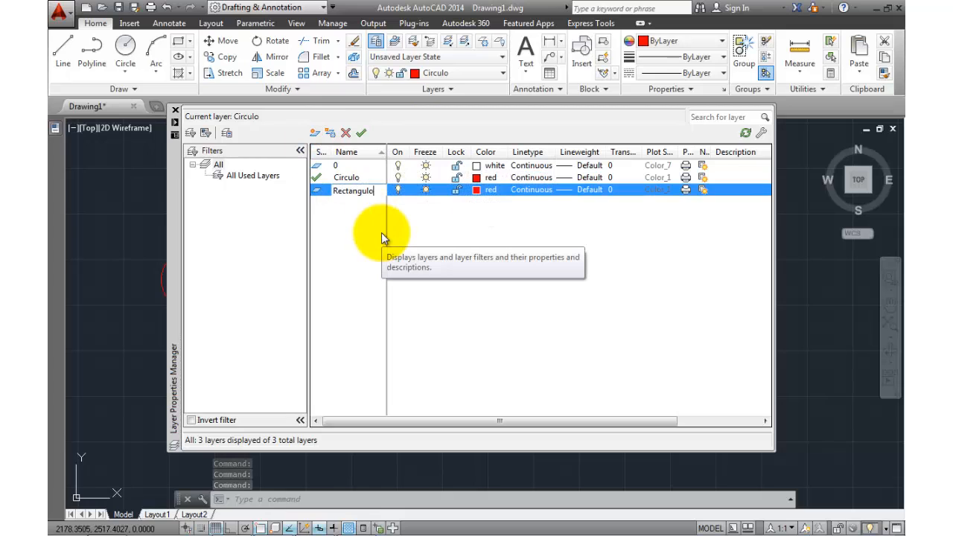
{"action": "key", "text": "Return"}
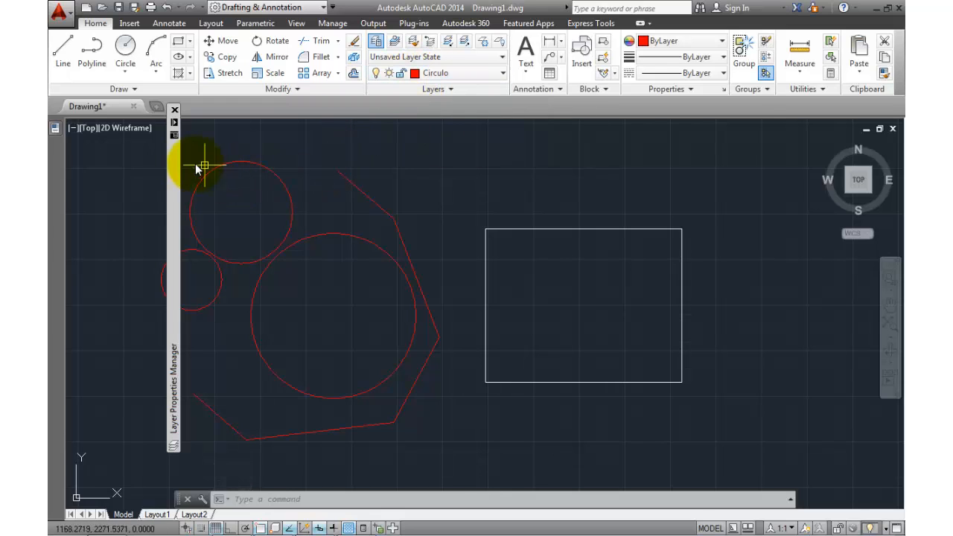
Set the color of the Rectangulo layer to green and close the layer manager
{"action": "mouse_move", "coordinate": [173, 171]}
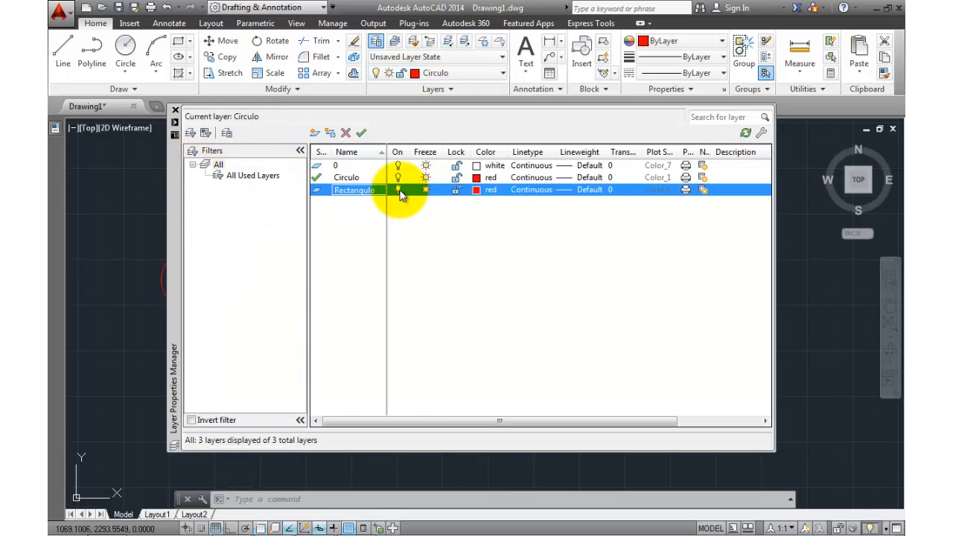
{"action": "left_click", "coordinate": [478, 192]}
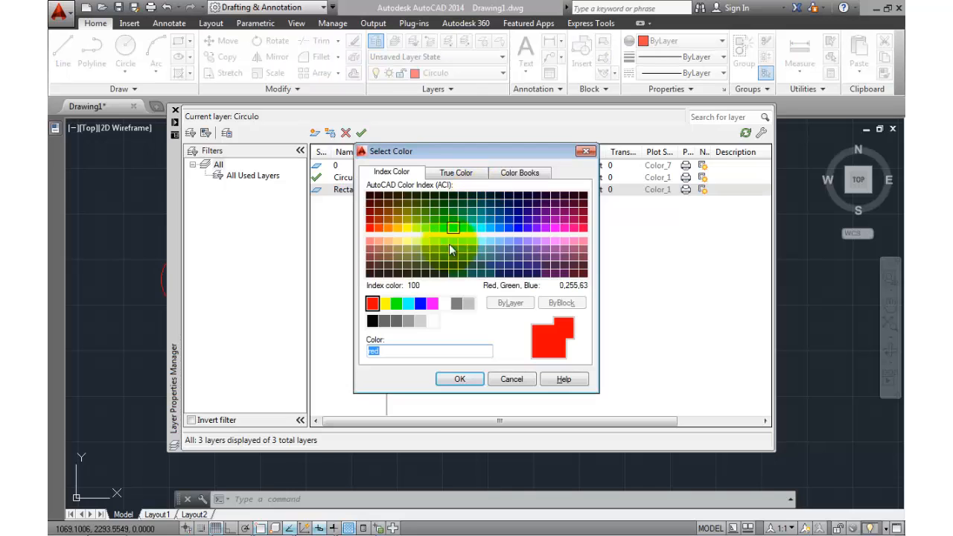
{"action": "left_click", "coordinate": [397, 304]}
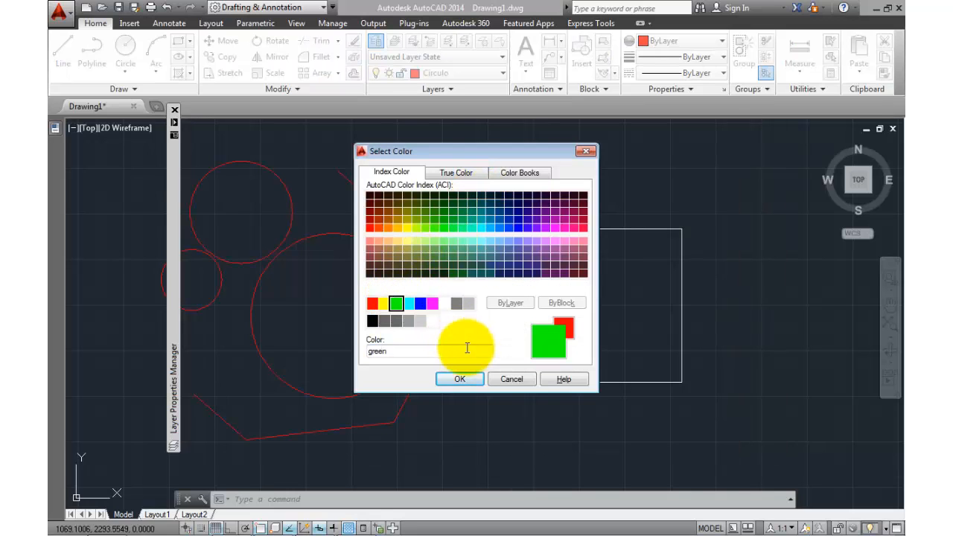
{"action": "left_click", "coordinate": [460, 380]}
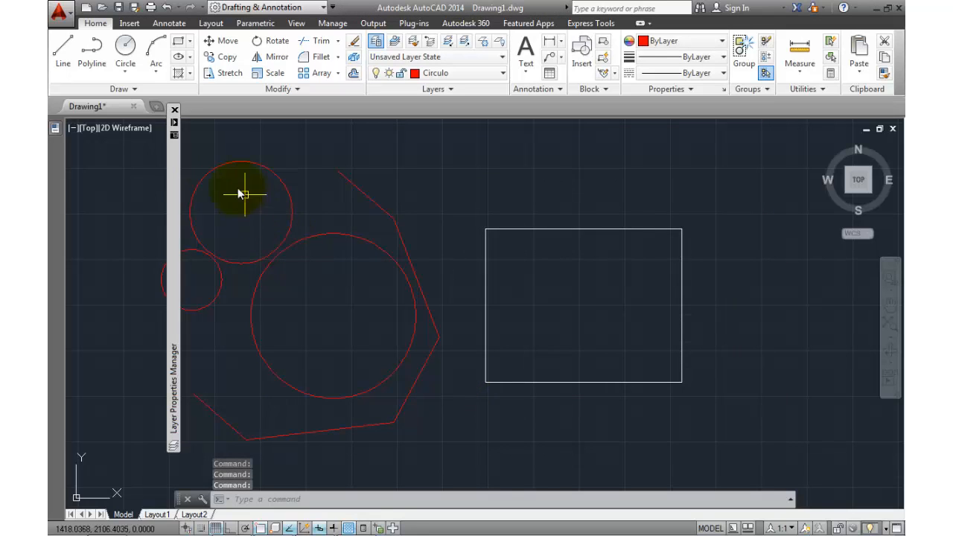
{"action": "mouse_move", "coordinate": [175, 141]}
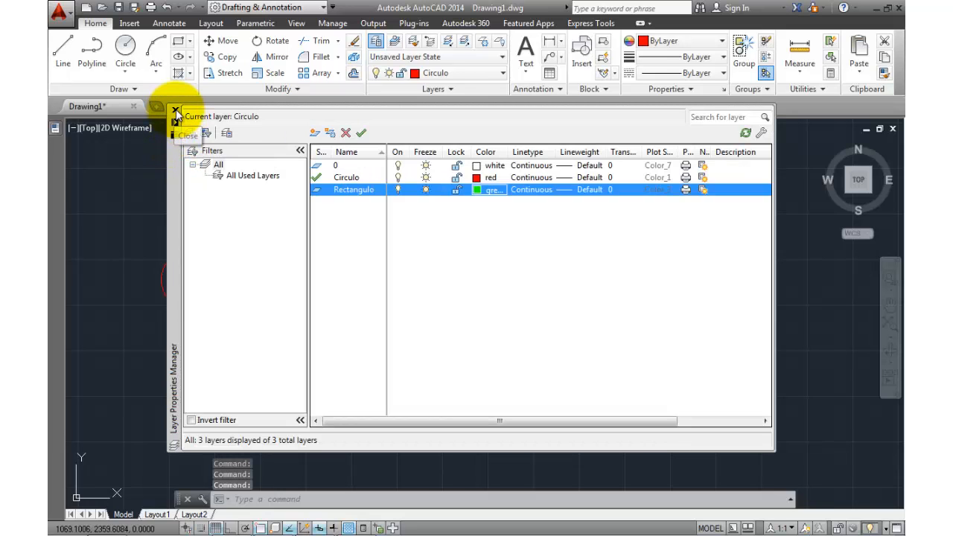
{"action": "left_click", "coordinate": [176, 112]}
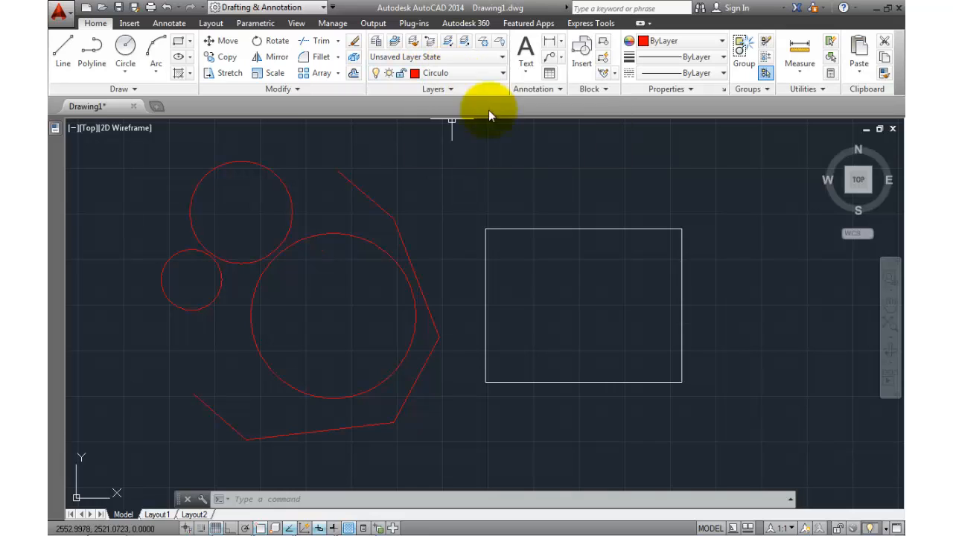
Move the rectangle onto the Rectangulo layer and deselect it
{"action": "left_click", "coordinate": [540, 229]}
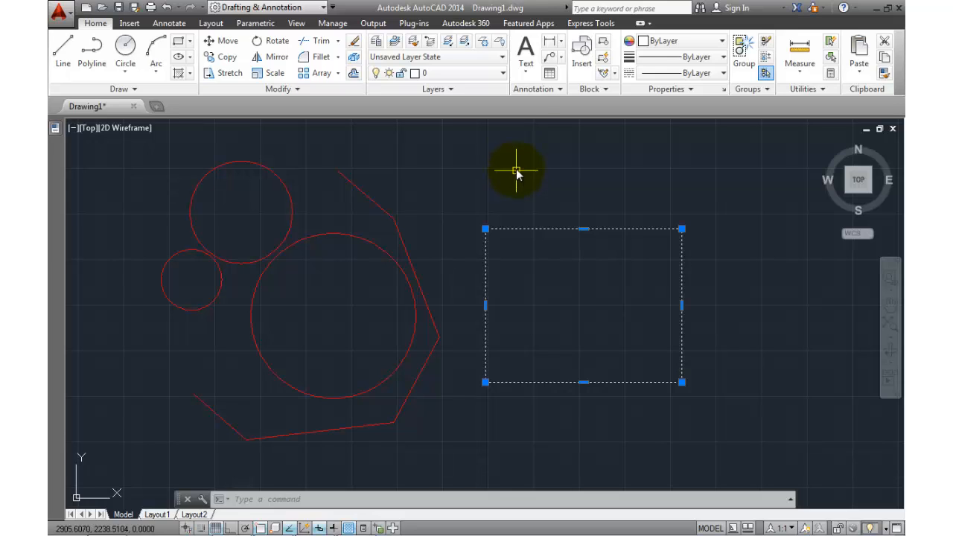
{"action": "left_click", "coordinate": [503, 74]}
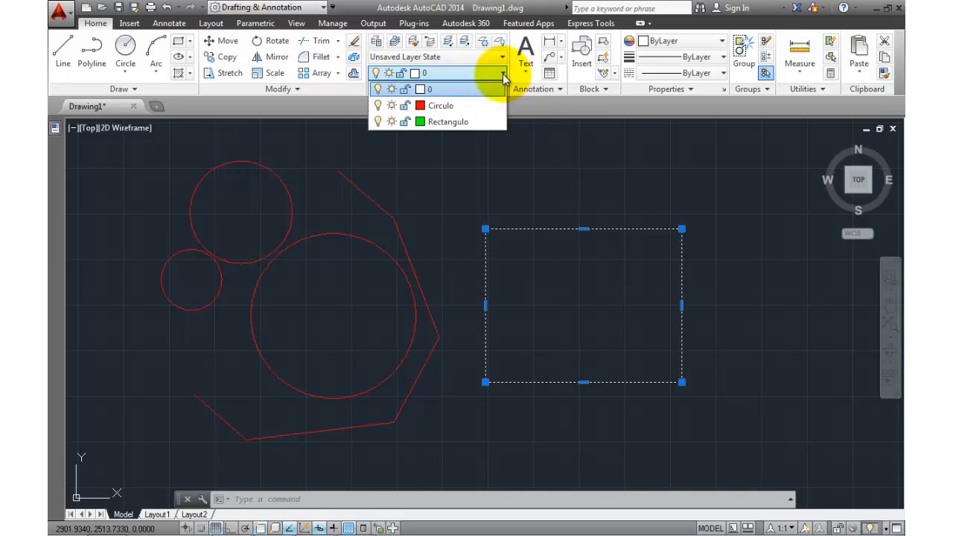
{"action": "left_click", "coordinate": [471, 121]}
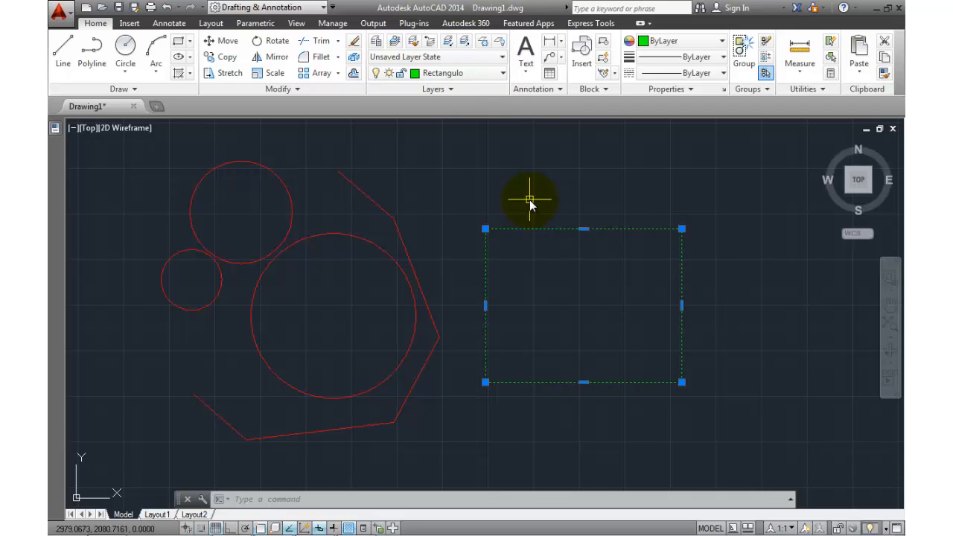
{"action": "key", "text": "Escape"}
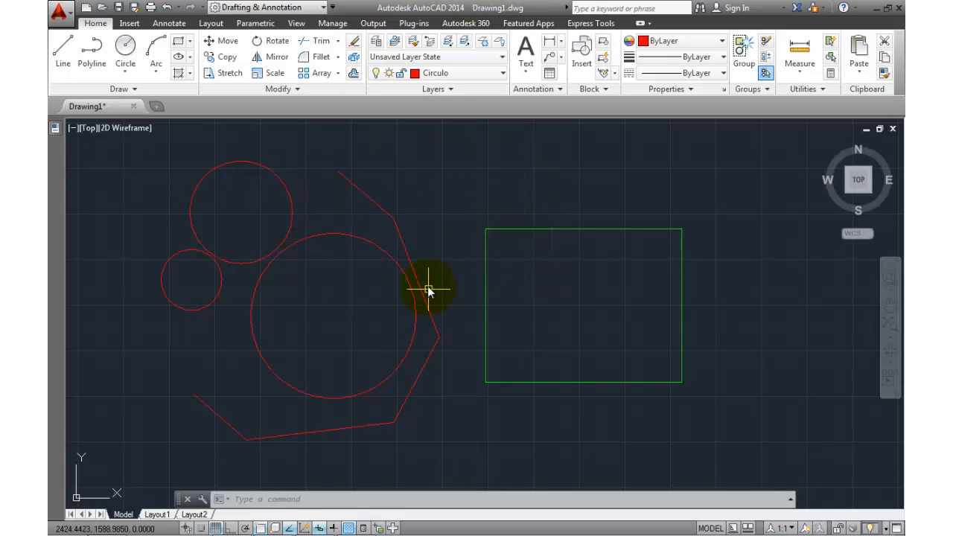
Move the polyline around the large circle onto the Rectangulo layer and deselect it
{"action": "left_click", "coordinate": [399, 232]}
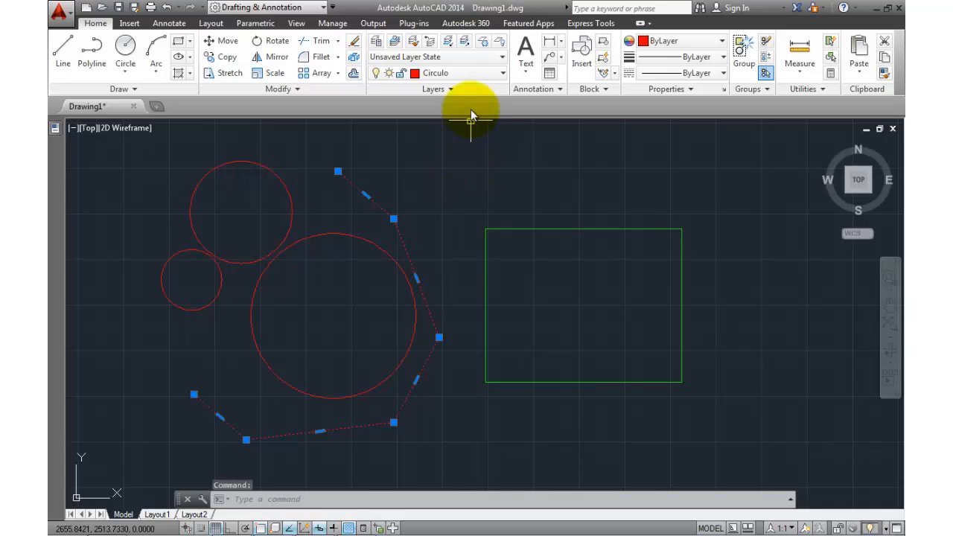
{"action": "left_click", "coordinate": [468, 73]}
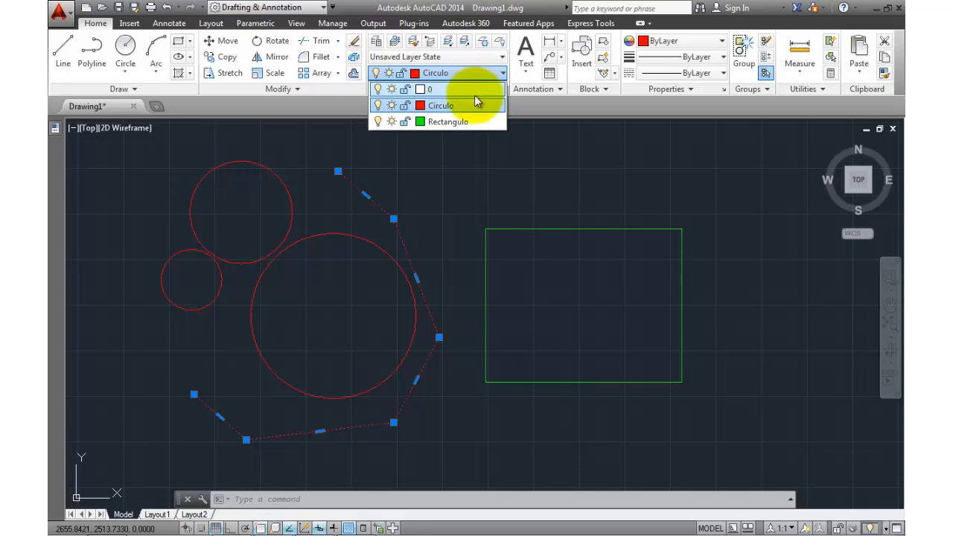
{"action": "left_click", "coordinate": [467, 121]}
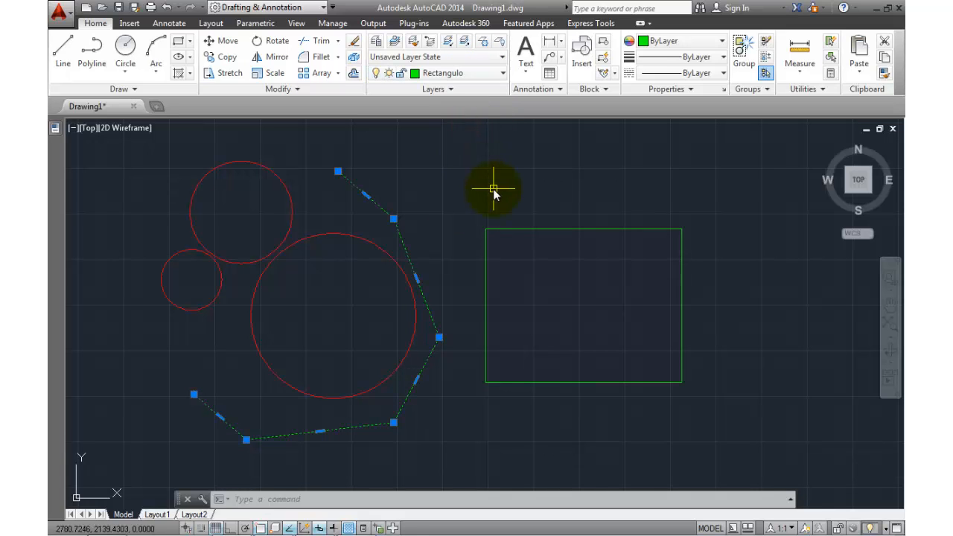
{"action": "key", "text": "Escape"}
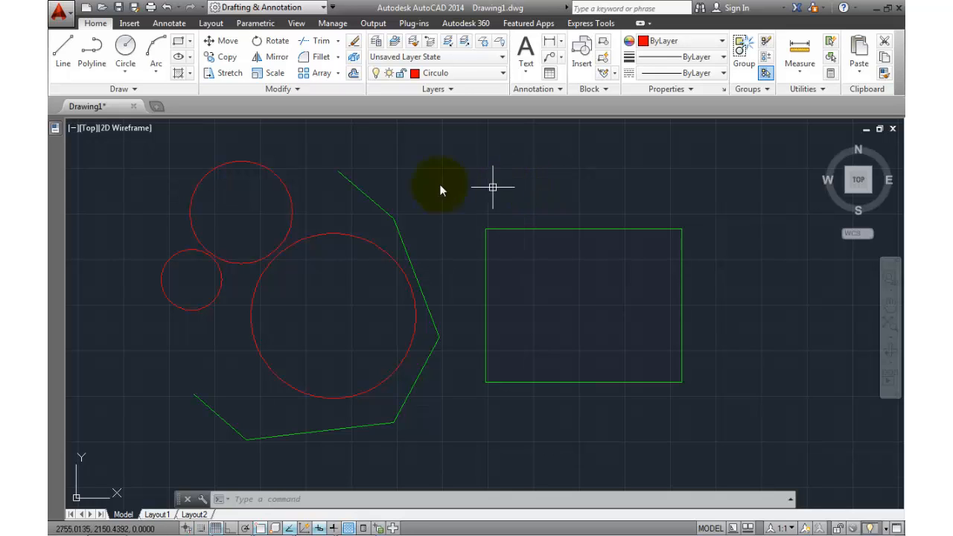
Override the rectangle's object color with Yellow, then reselect it to check its color and layer properties
{"action": "left_click", "coordinate": [511, 229]}
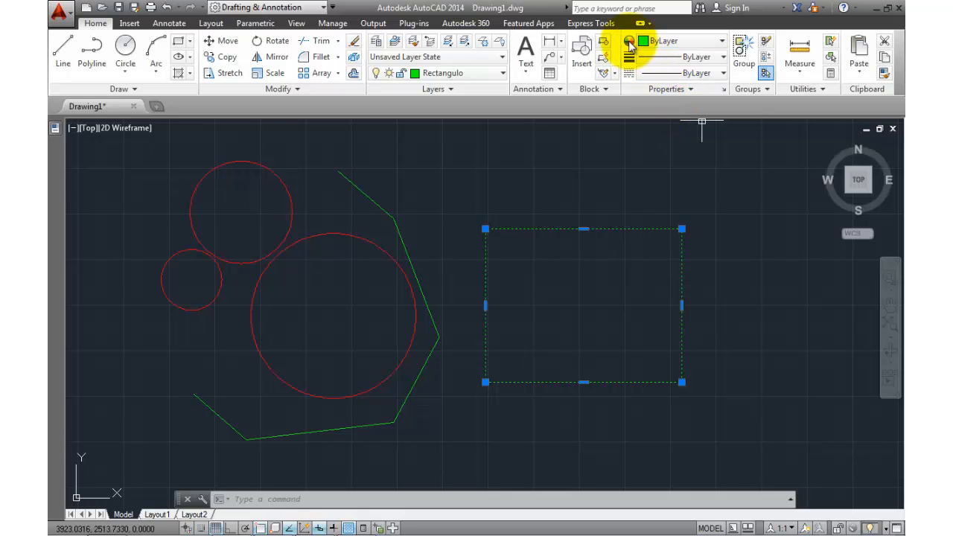
{"action": "left_click", "coordinate": [721, 42]}
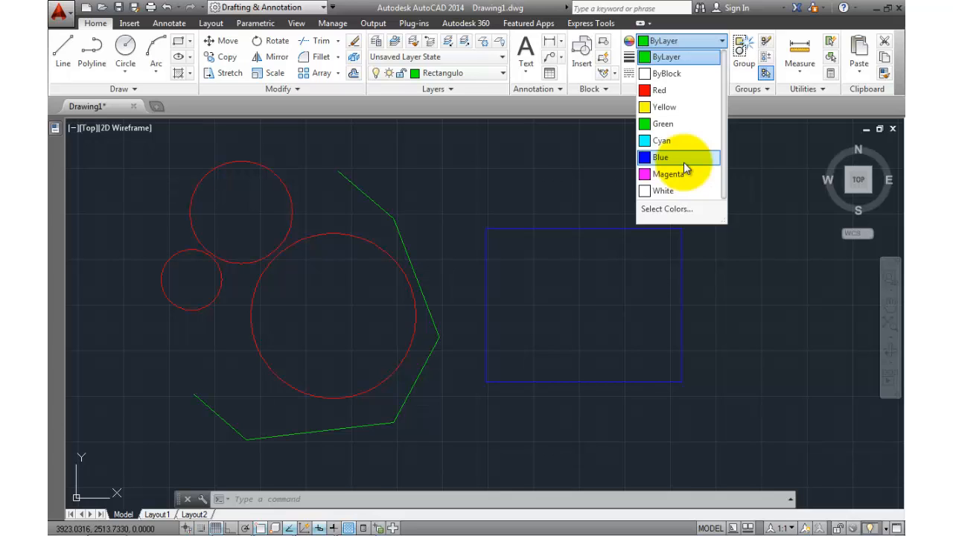
{"action": "left_click", "coordinate": [680, 108]}
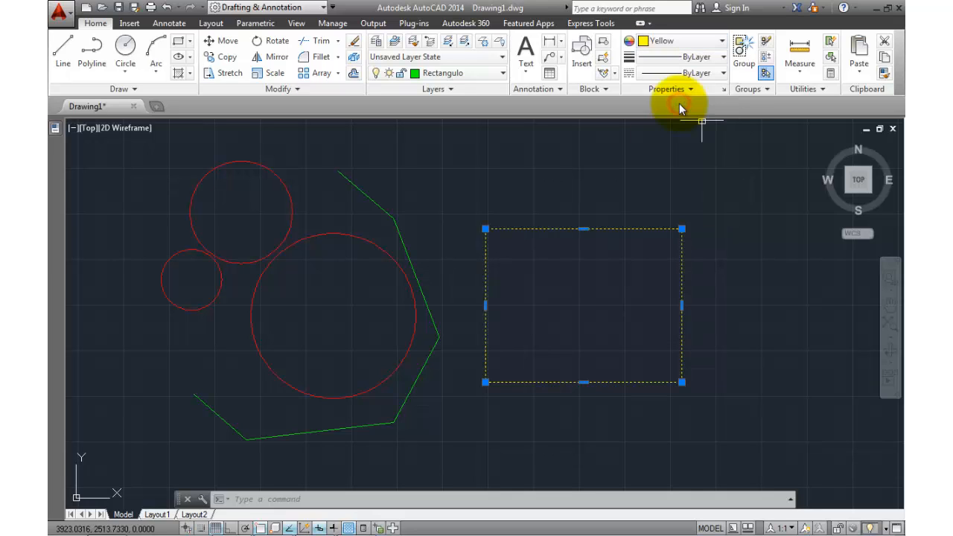
{"action": "key", "text": "Escape"}
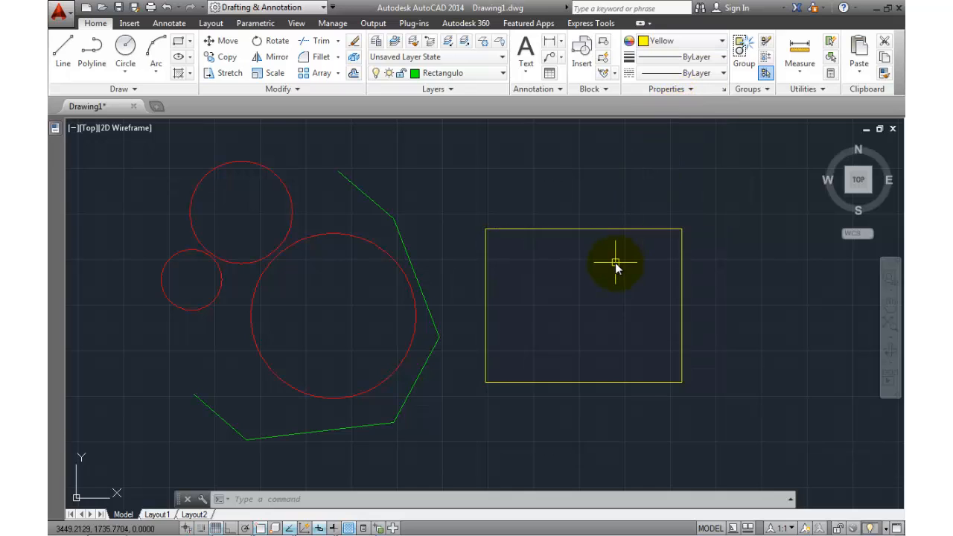
{"action": "left_click", "coordinate": [556, 231]}
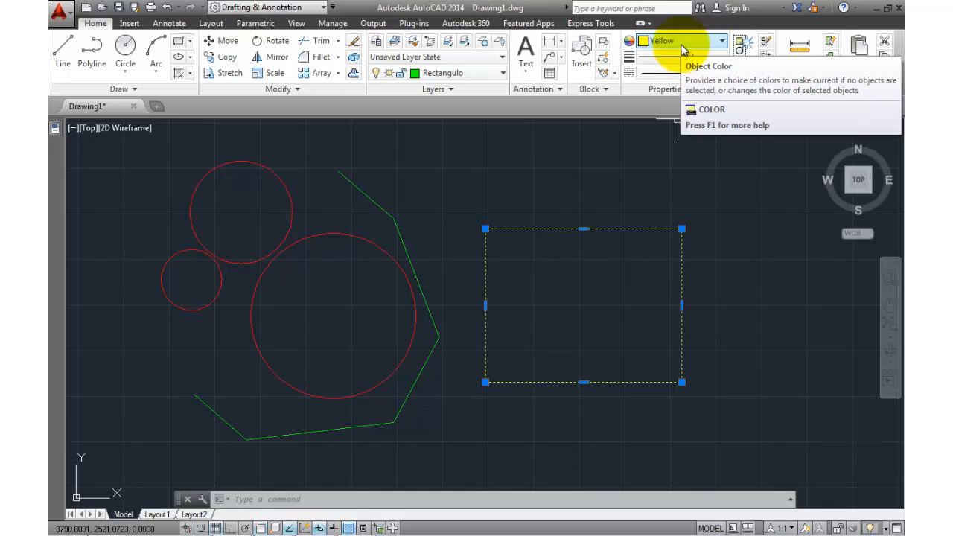
{"action": "key", "text": "Escape"}
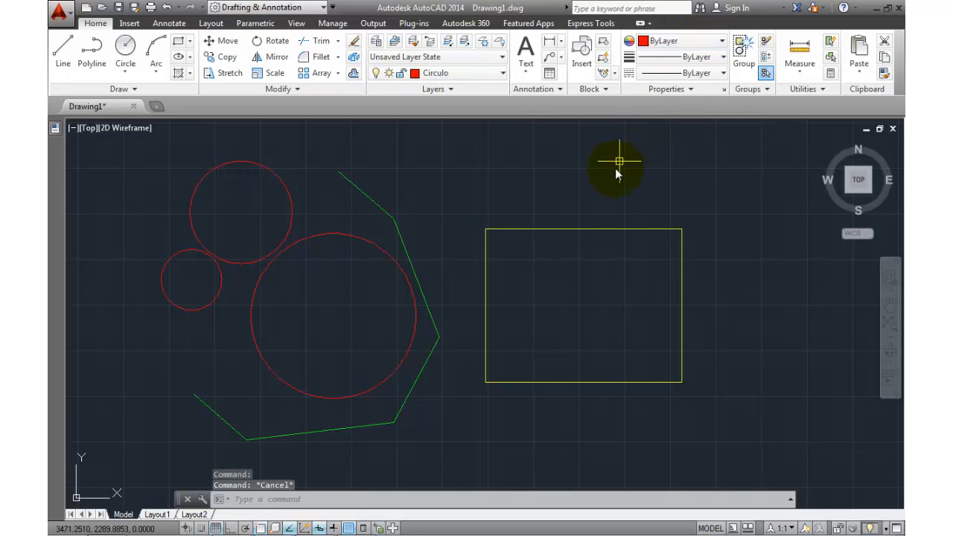
Make Rectangulo the current layer and draw an open five-segment polyline around the outer side of the rectangle
{"action": "left_click", "coordinate": [460, 75]}
{"action": "left_click", "coordinate": [466, 122]}
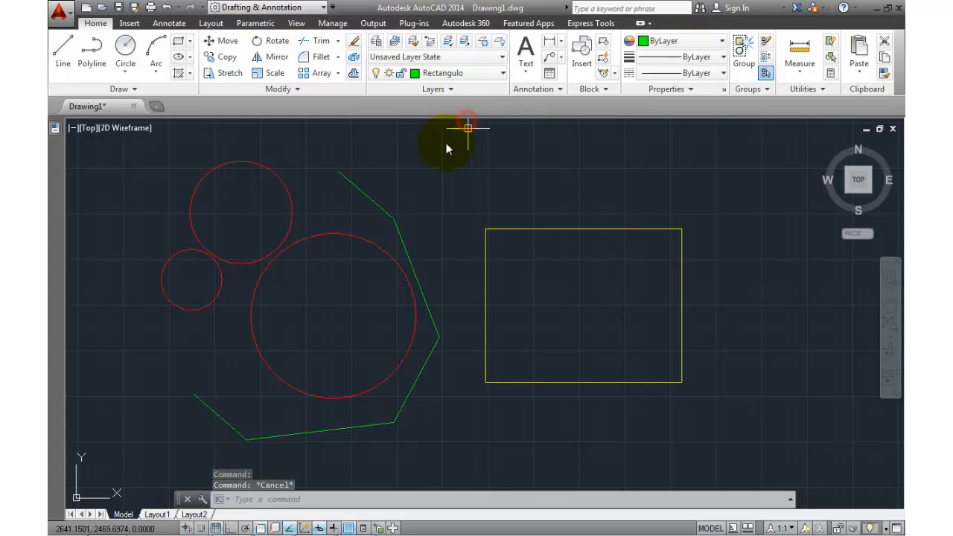
{"action": "left_click", "coordinate": [93, 47]}
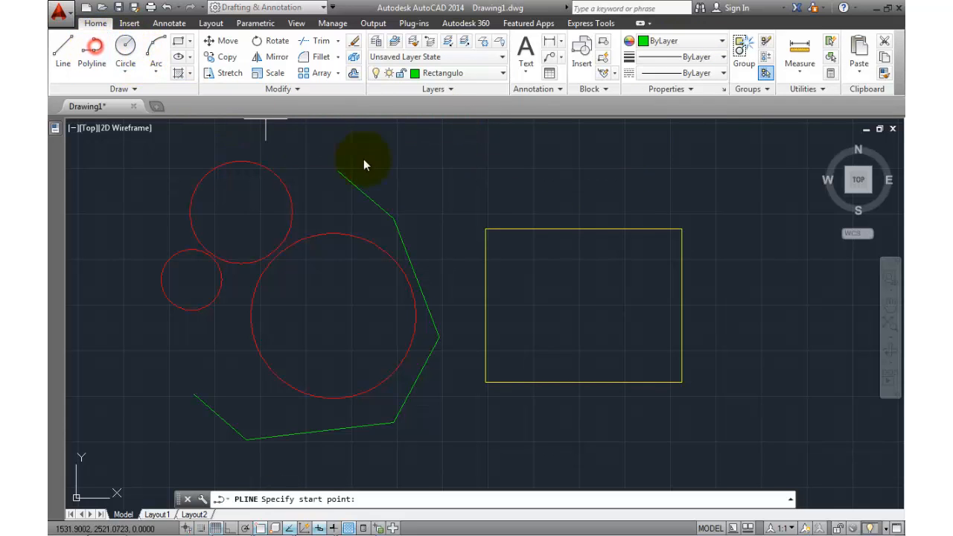
{"action": "left_click", "coordinate": [562, 153]}
{"action": "left_click", "coordinate": [655, 192]}
{"action": "left_click", "coordinate": [744, 265]}
{"action": "left_click", "coordinate": [765, 329]}
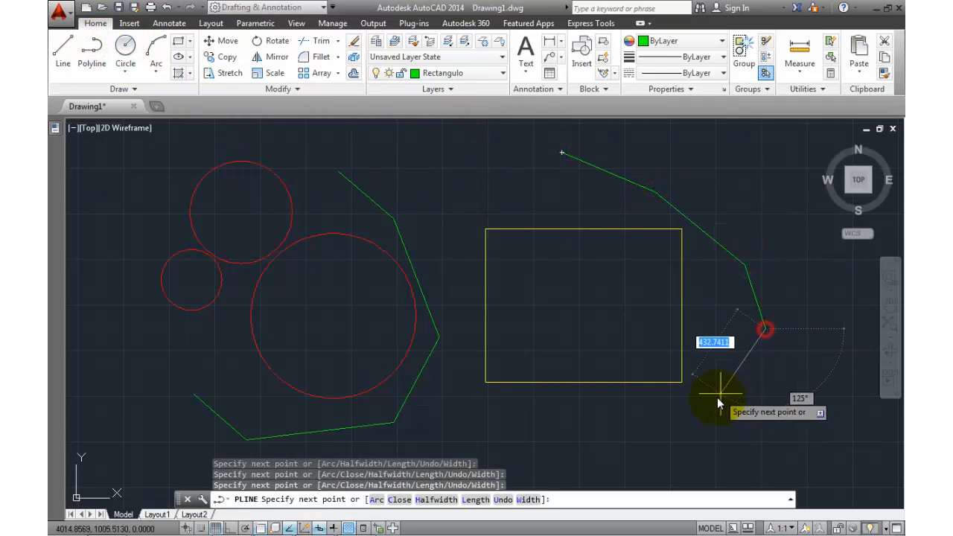
{"action": "left_click", "coordinate": [717, 397]}
{"action": "left_click", "coordinate": [603, 445]}
{"action": "right_click", "coordinate": [538, 442]}
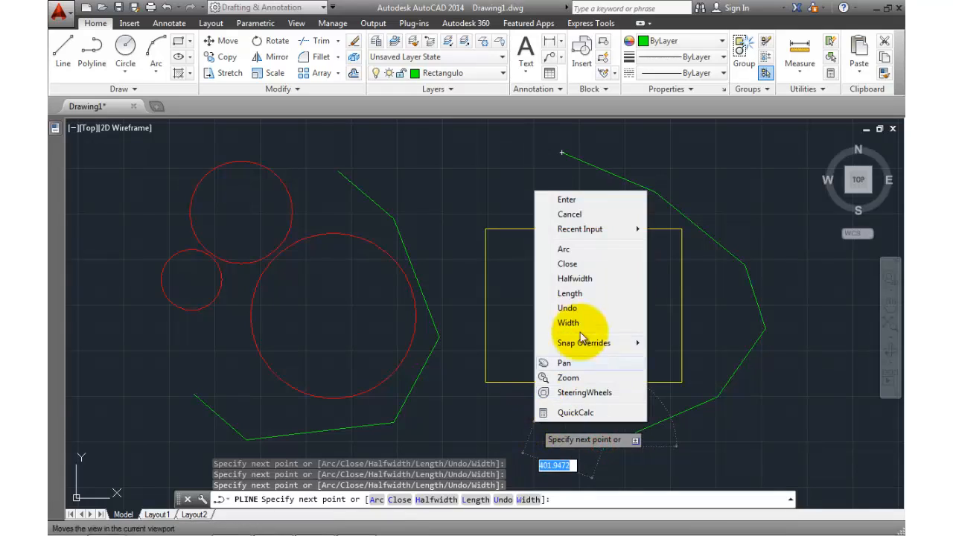
{"action": "left_click", "coordinate": [568, 200]}
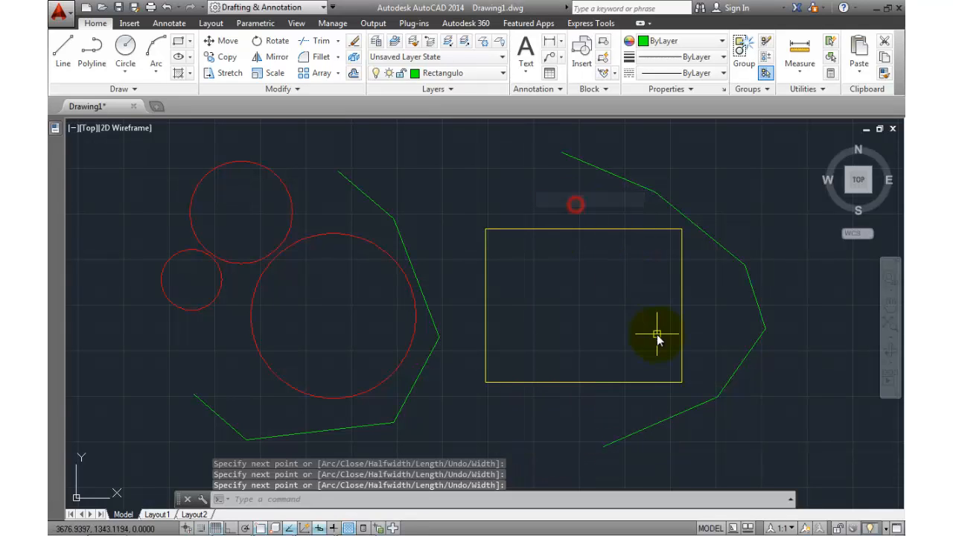
Select the new polyline around the rectangle to check its layer, color, lineweight and linetype properties
{"action": "left_click", "coordinate": [611, 183]}
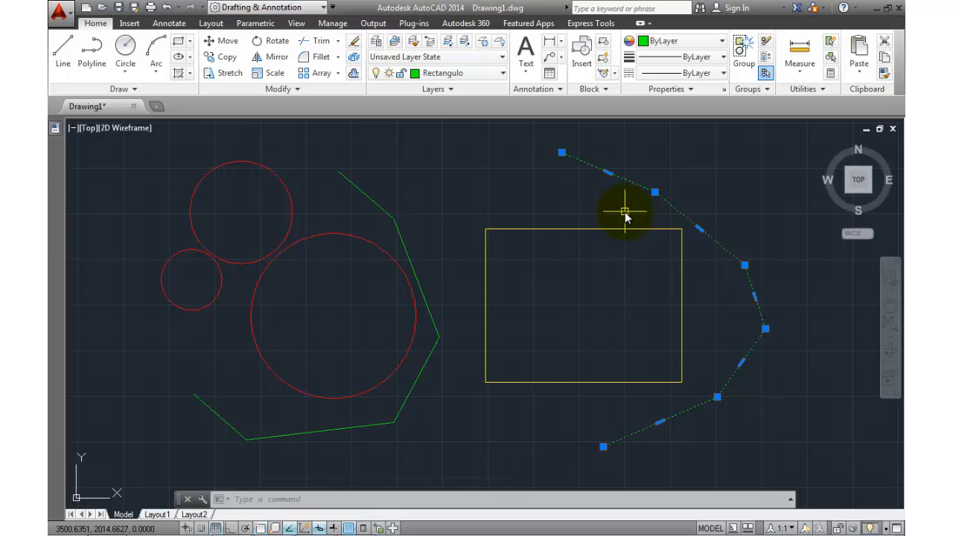
{"action": "key", "text": "Escape"}
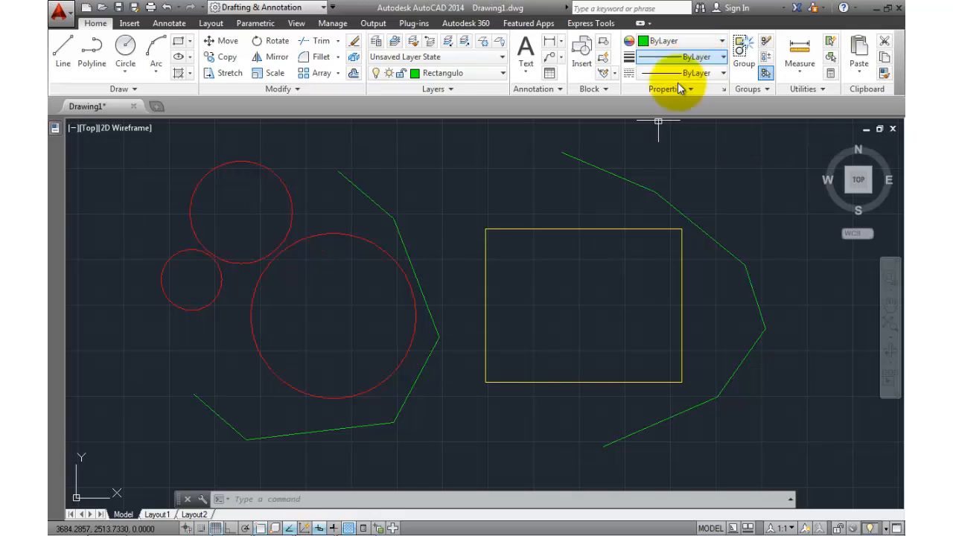
{"action": "left_click", "coordinate": [619, 180]}
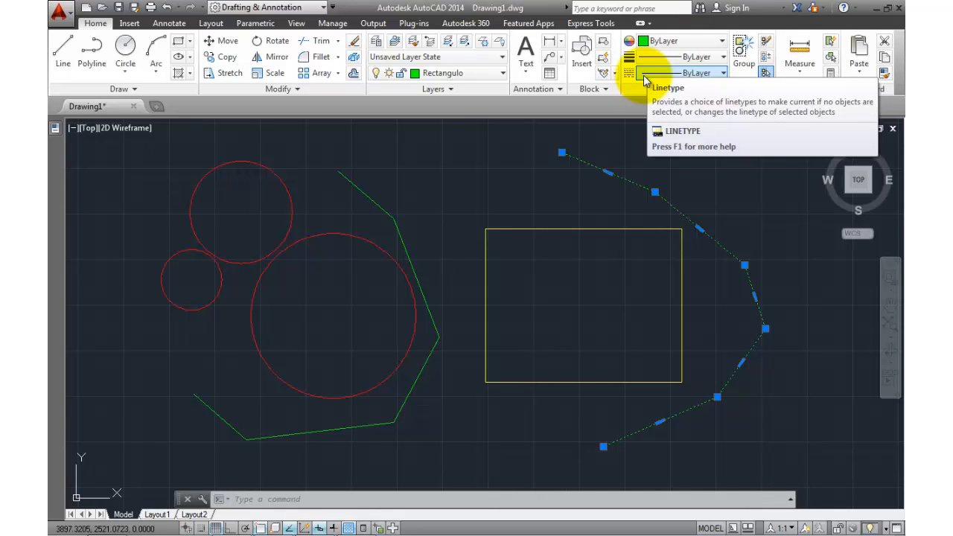
{"action": "key", "text": "Escape"}
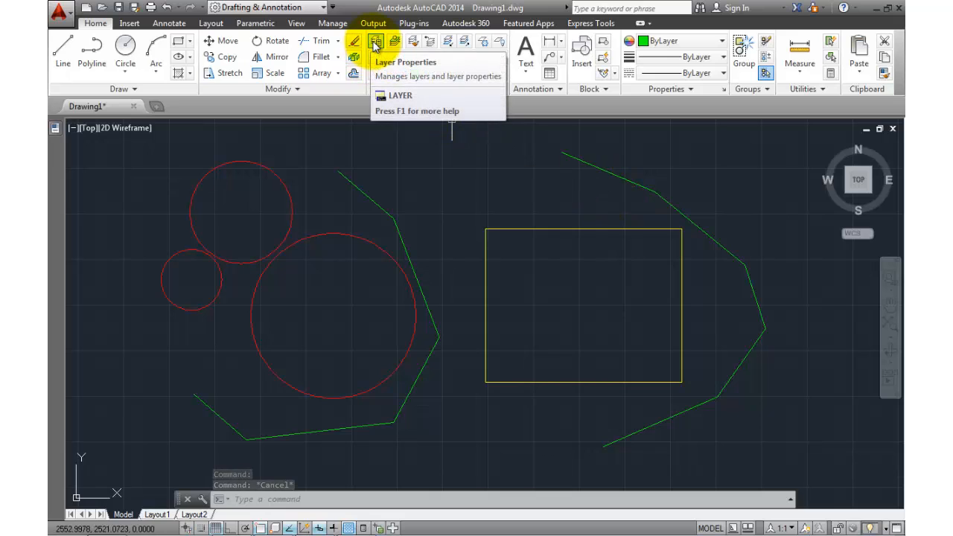
Set the rectangle's object color back to ByLayer and deselect it
{"action": "left_click", "coordinate": [522, 230]}
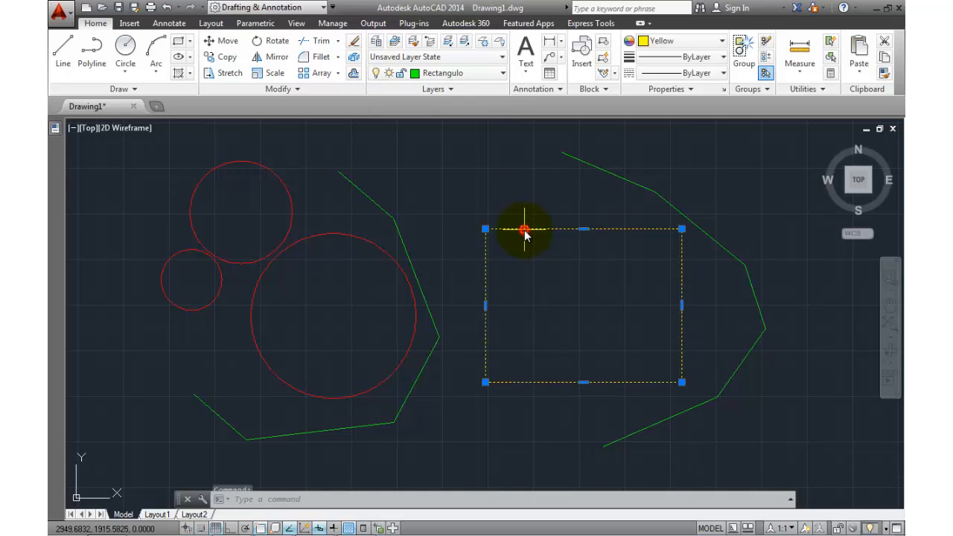
{"action": "left_click", "coordinate": [681, 41]}
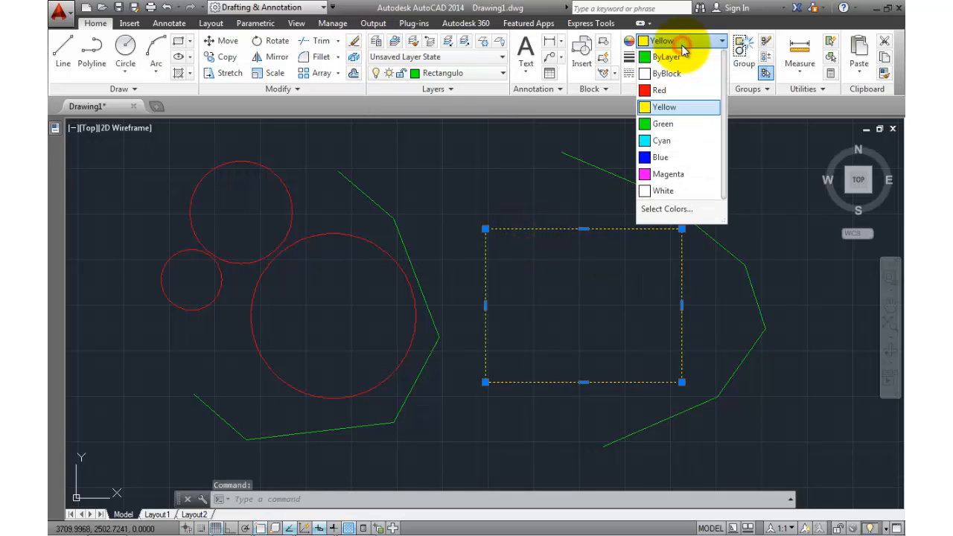
{"action": "left_click", "coordinate": [674, 59]}
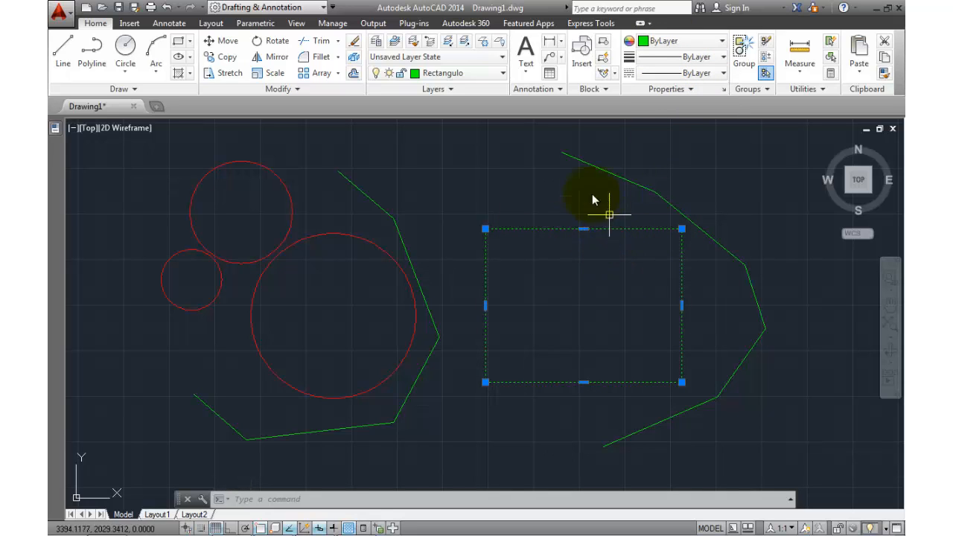
{"action": "key", "text": "Escape"}
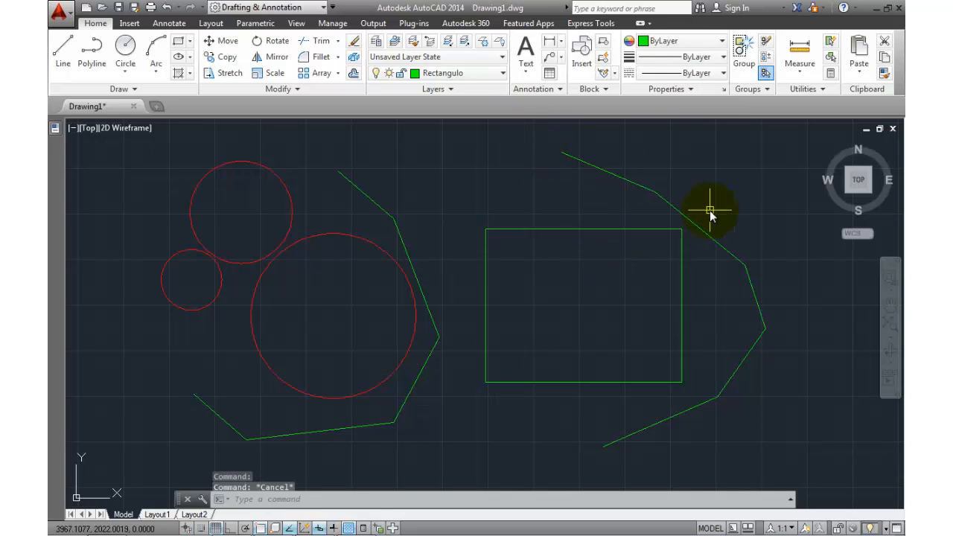
Open the layer manager, select the Rectangulo layer and widen the Color column slightly
{"action": "left_click", "coordinate": [374, 43]}
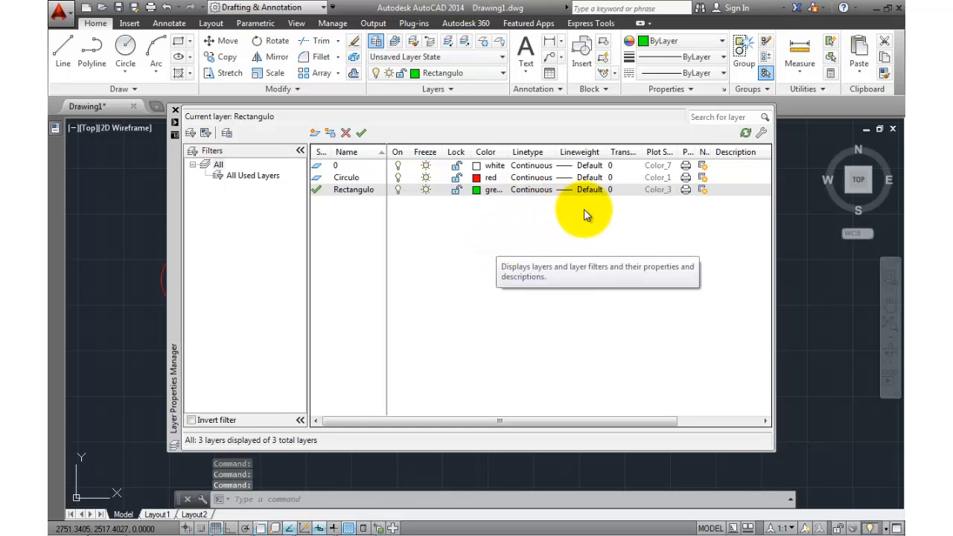
{"action": "left_click", "coordinate": [535, 192]}
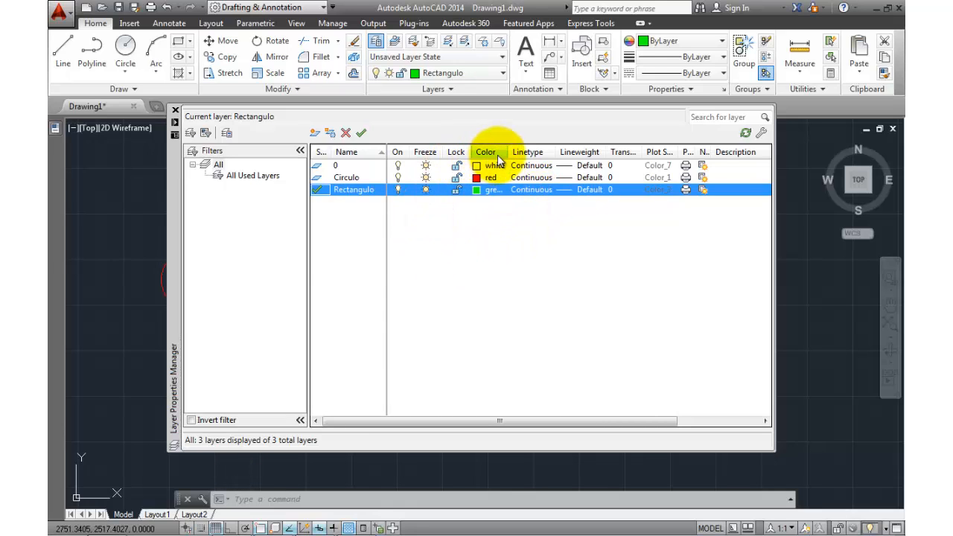
{"action": "left_click_drag", "start_coordinate": [507, 152], "coordinate": [512, 152]}
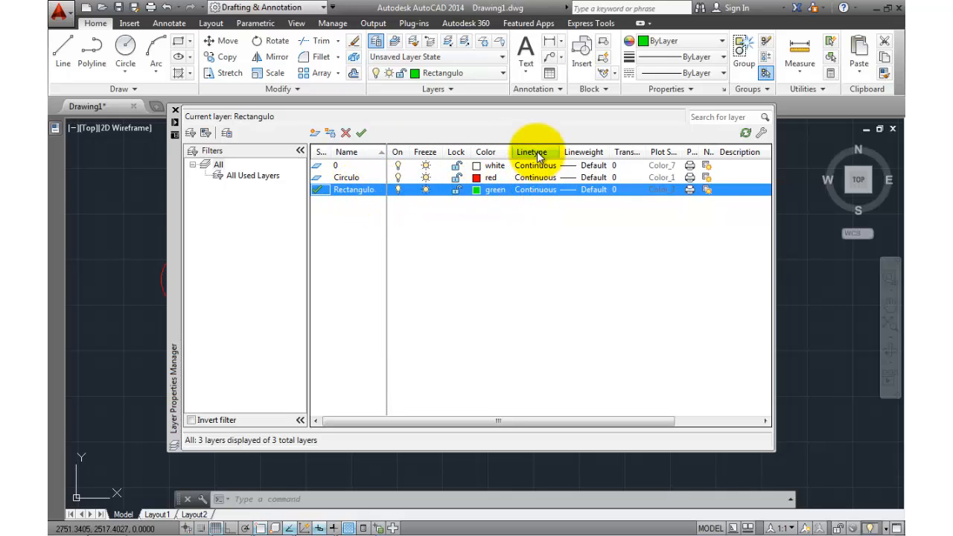
Load the HIDDEN linetype from acadiso.lin while choosing a linetype for the Rectangulo layer
{"action": "left_click", "coordinate": [539, 192]}
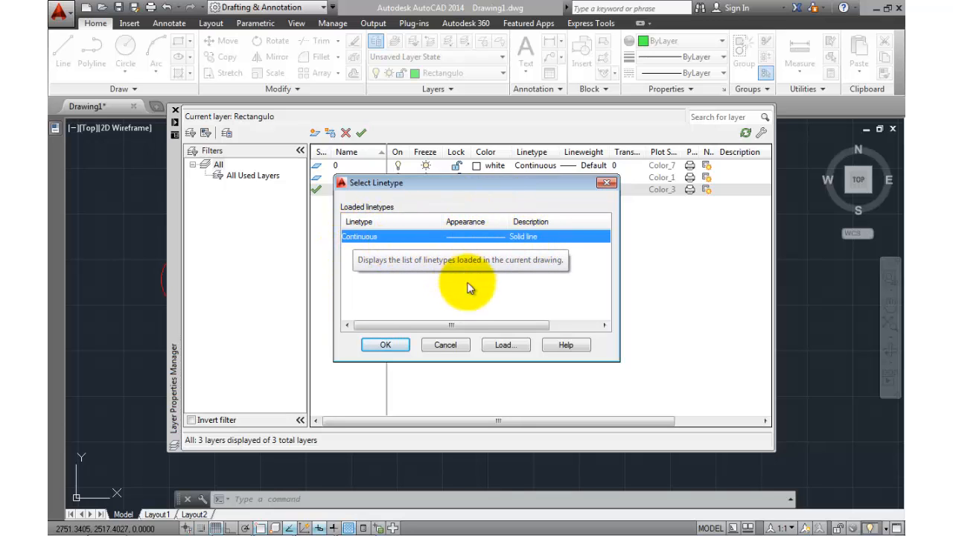
{"action": "left_click", "coordinate": [502, 346]}
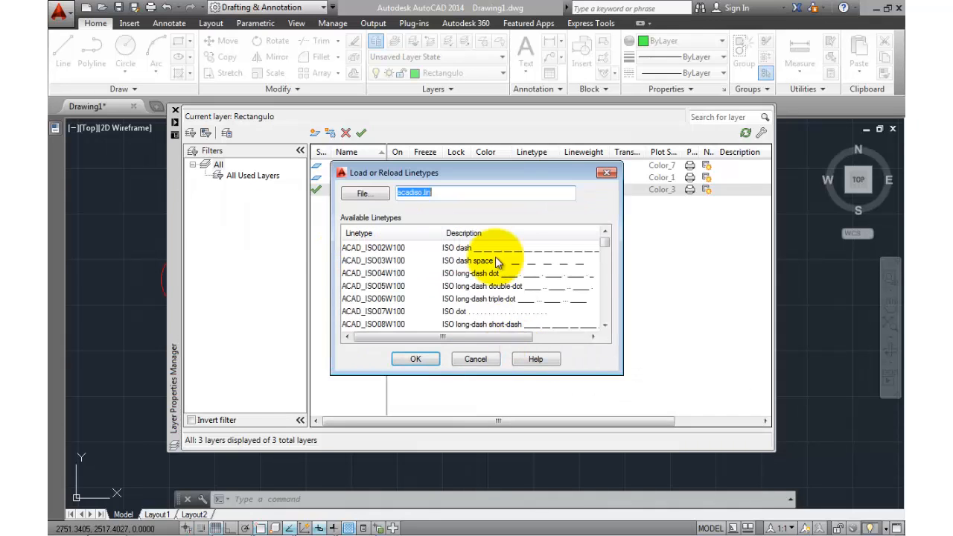
{"action": "left_click_drag", "start_coordinate": [604, 247], "coordinate": [602, 295]}
{"action": "left_click", "coordinate": [357, 274]}
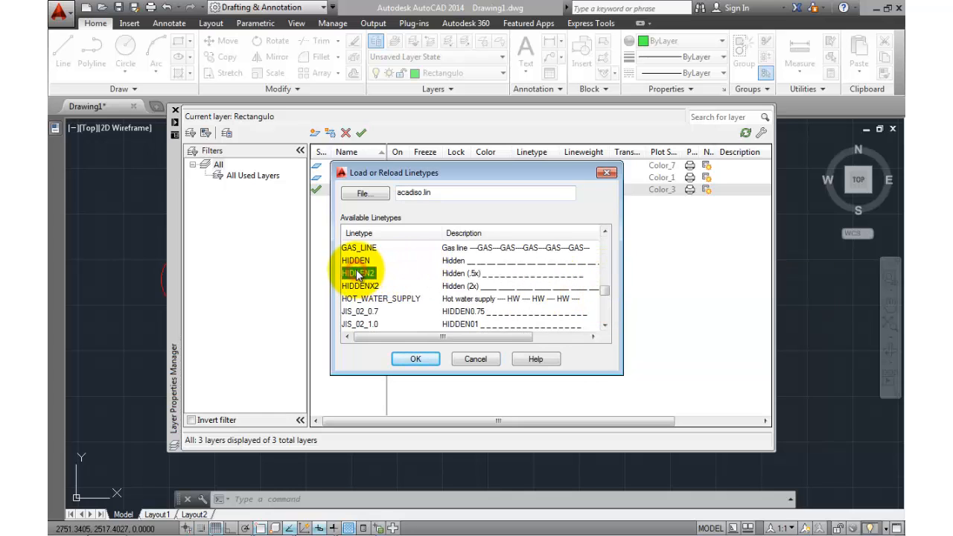
{"action": "left_click", "coordinate": [358, 260]}
{"action": "left_click", "coordinate": [418, 358]}
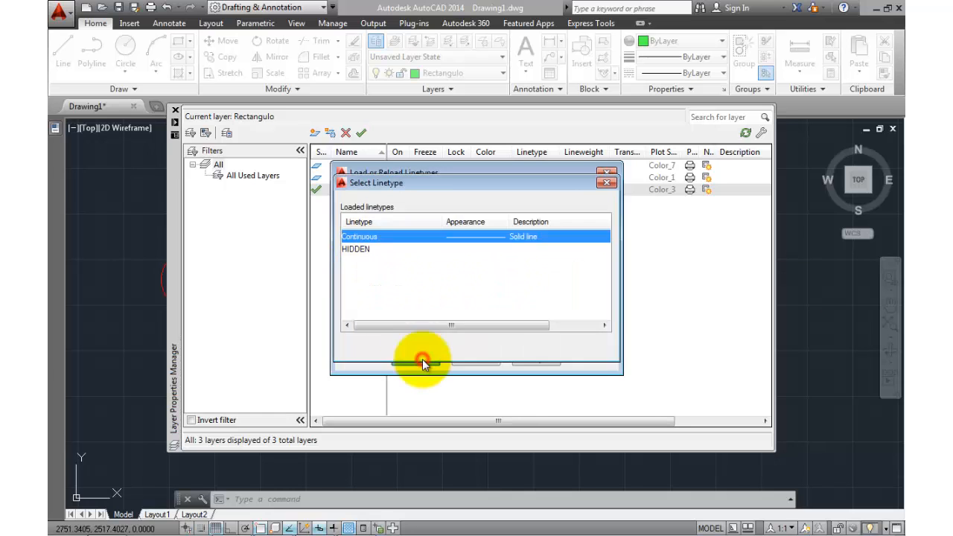
Assign the HIDDEN linetype to the Rectangulo layer and close the layer manager
{"action": "left_click", "coordinate": [365, 255]}
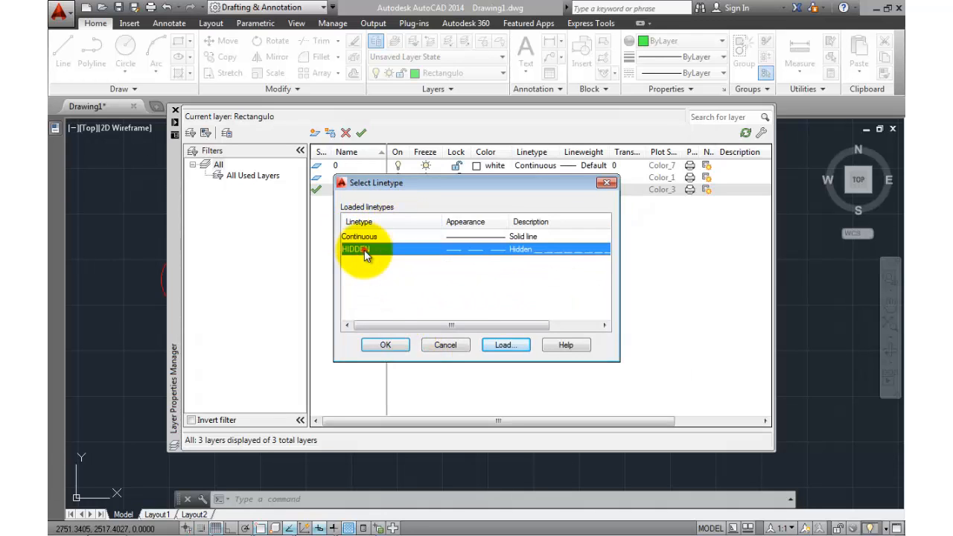
{"action": "left_click", "coordinate": [385, 346]}
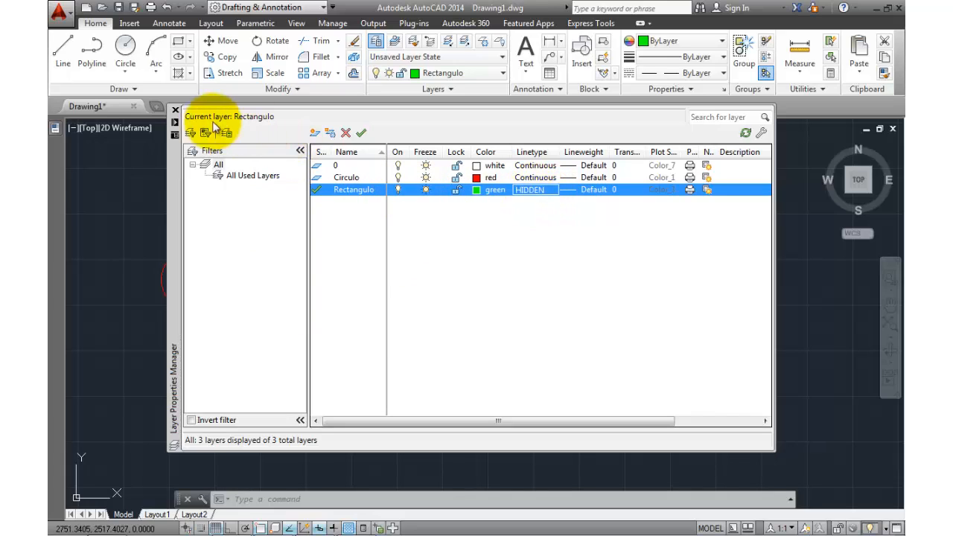
{"action": "left_click", "coordinate": [176, 111]}
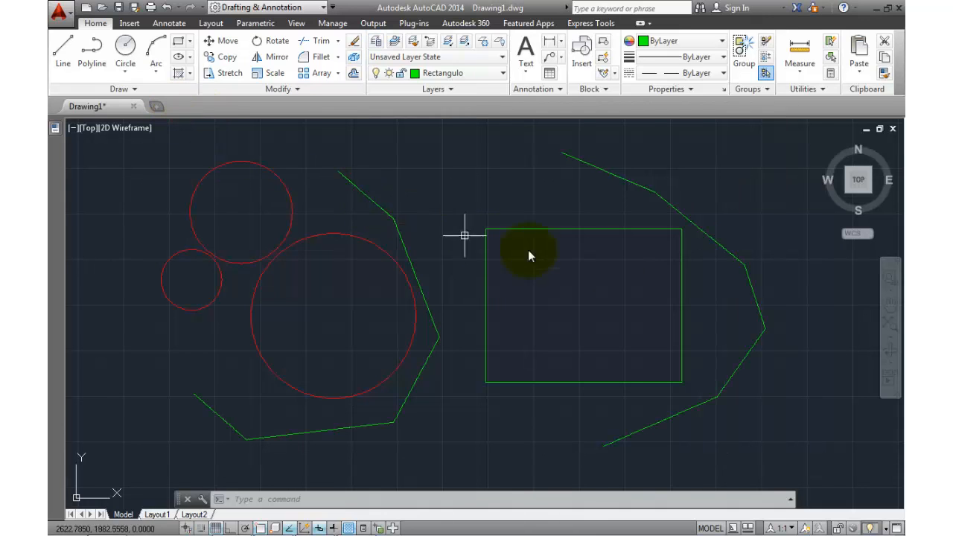
Select the rectangle to check its linetype property, then deselect it
{"action": "middle_click_drag", "start_coordinate": [660, 266], "coordinate": [633, 267]}
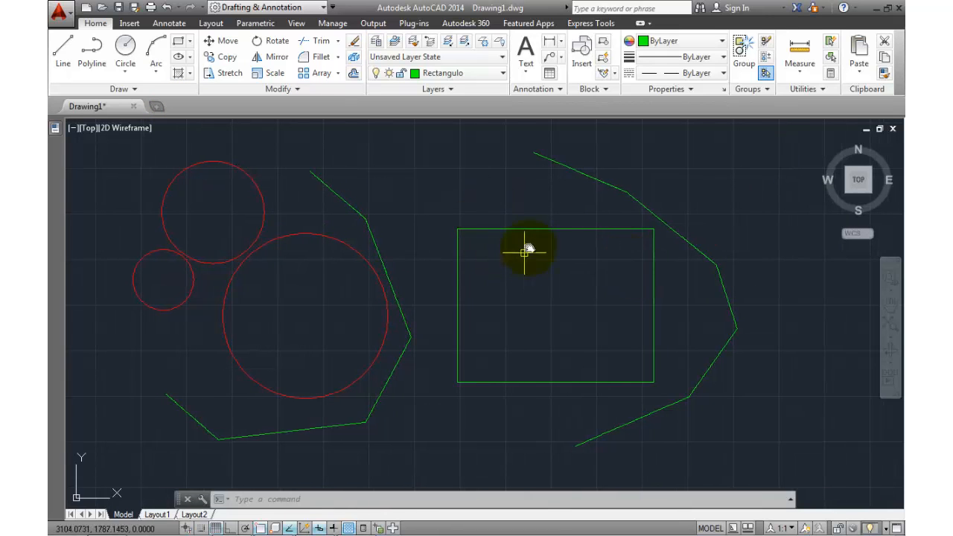
{"action": "left_click", "coordinate": [529, 230]}
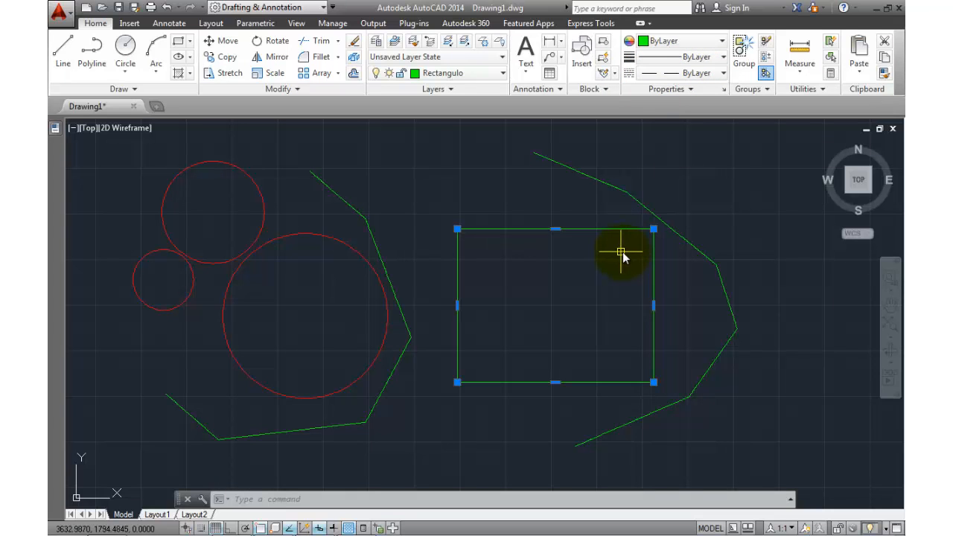
{"action": "key", "text": "Escape"}
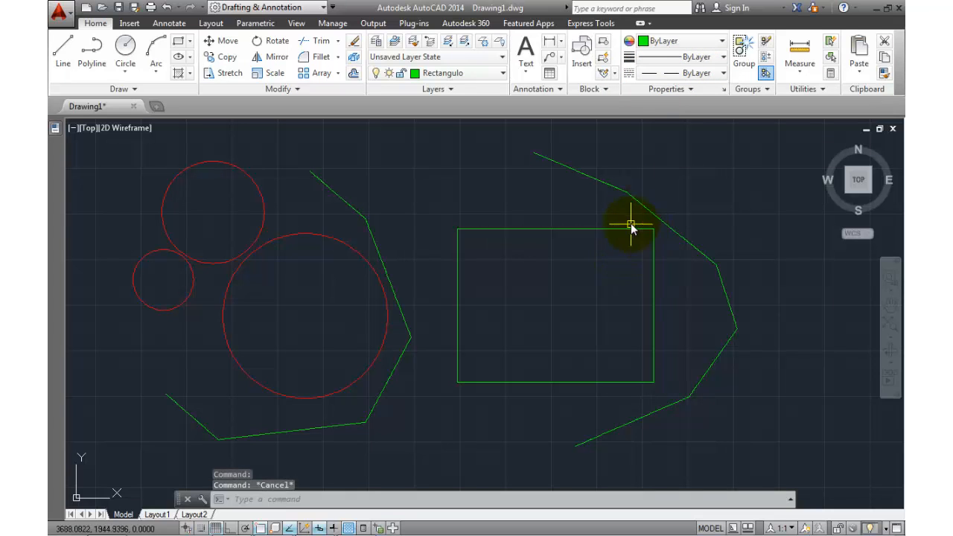
Examine the line pattern of the rectangle's upper-right corner and the adjacent polyline up close
{"action": "scroll", "coordinate": [655, 231], "scroll_direction": "up", "scroll_amount": 3}
{"action": "scroll", "coordinate": [653, 230], "scroll_direction": "up", "scroll_amount": 3}
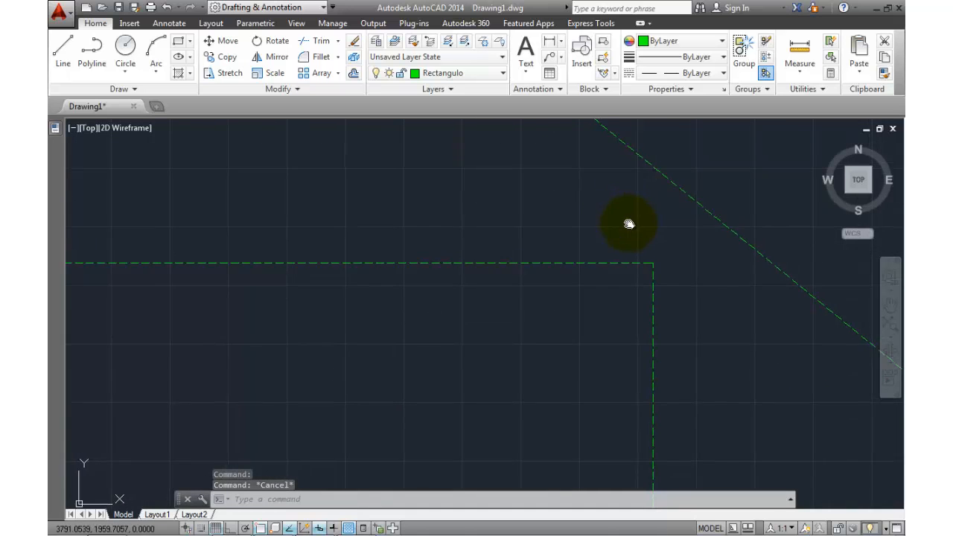
{"action": "mouse_move", "coordinate": [630, 221]}
{"action": "middle_mouse_down"}
{"action": "mouse_move", "coordinate": [701, 371]}
{"action": "mouse_move", "coordinate": [382, 230]}
{"action": "middle_mouse_up"}
{"action": "scroll", "coordinate": [668, 370], "scroll_direction": "up", "scroll_amount": 2}
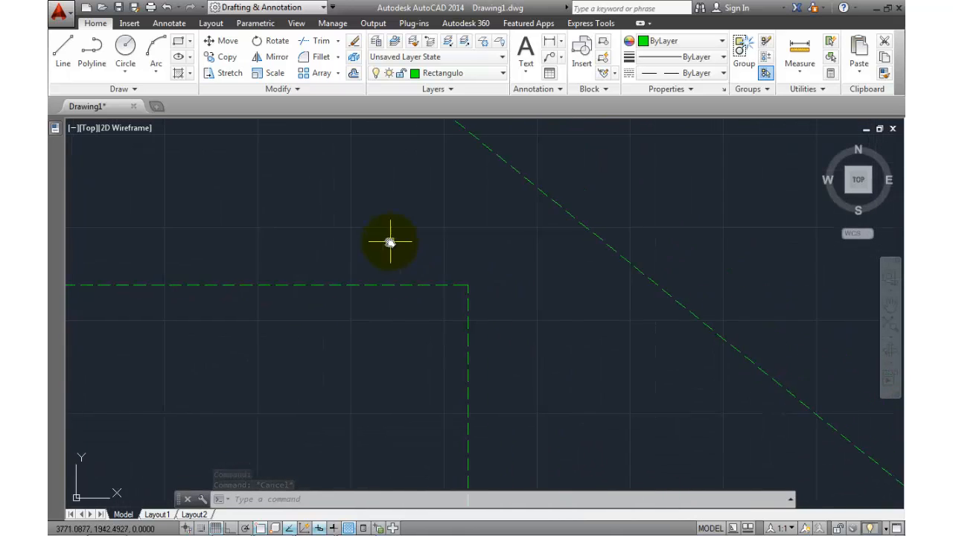
{"action": "scroll", "coordinate": [390, 238], "scroll_direction": "up", "scroll_amount": 2}
{"action": "mouse_move", "coordinate": [489, 263]}
{"action": "middle_mouse_down"}
{"action": "mouse_move", "coordinate": [385, 208]}
{"action": "mouse_move", "coordinate": [366, 225]}
{"action": "middle_mouse_up"}
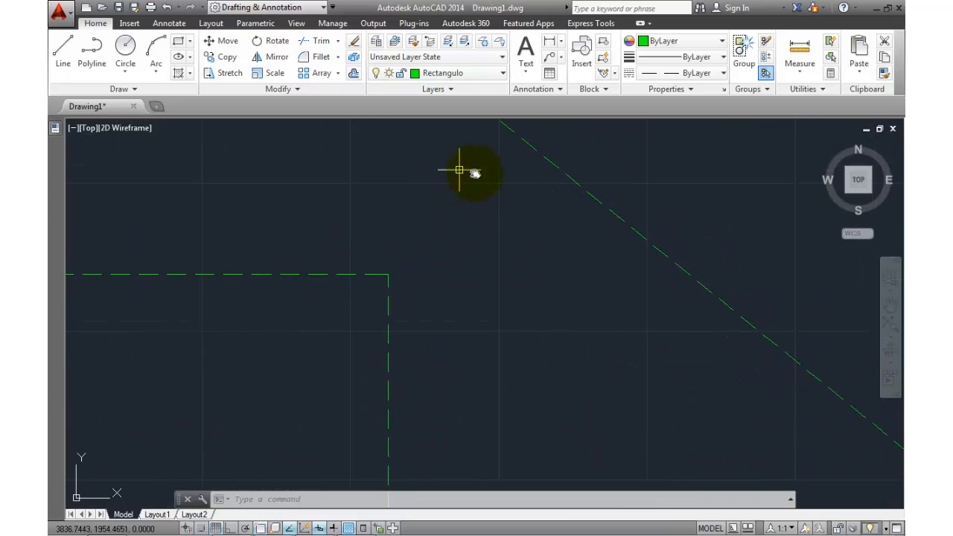
{"action": "middle_click_drag", "start_coordinate": [436, 219], "coordinate": [474, 266]}
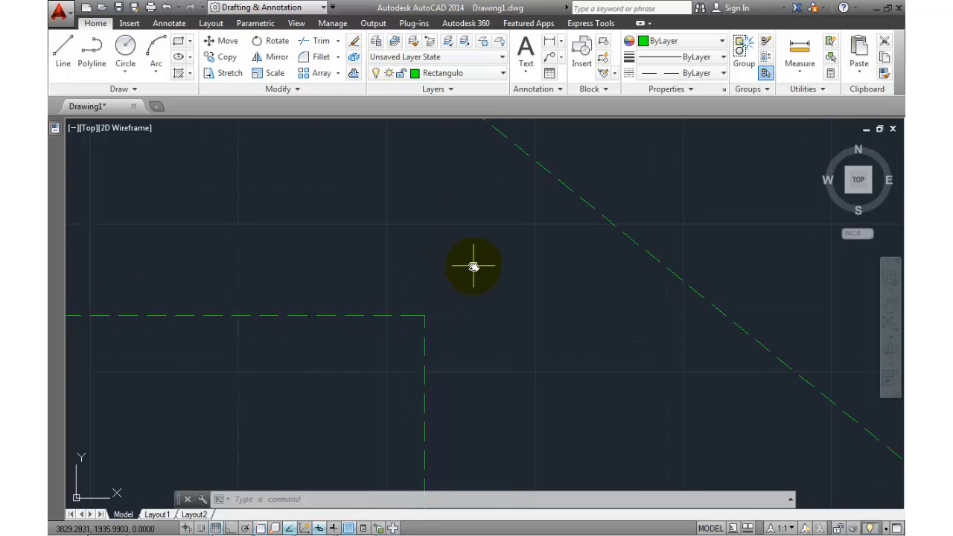
{"action": "scroll", "coordinate": [553, 240], "scroll_direction": "down", "scroll_amount": 10}
Reselect and deselect the rectangle, and compare how its line pattern displays close up and from afar
{"action": "left_click", "coordinate": [557, 245]}
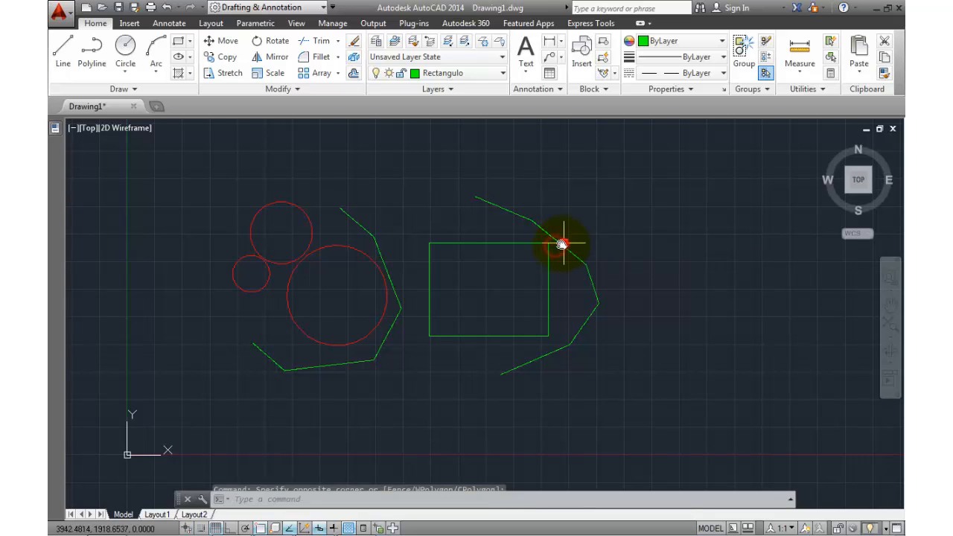
{"action": "scroll", "coordinate": [560, 254], "scroll_direction": "up", "scroll_amount": 4}
{"action": "key", "text": "Escape"}
{"action": "left_click", "coordinate": [521, 247]}
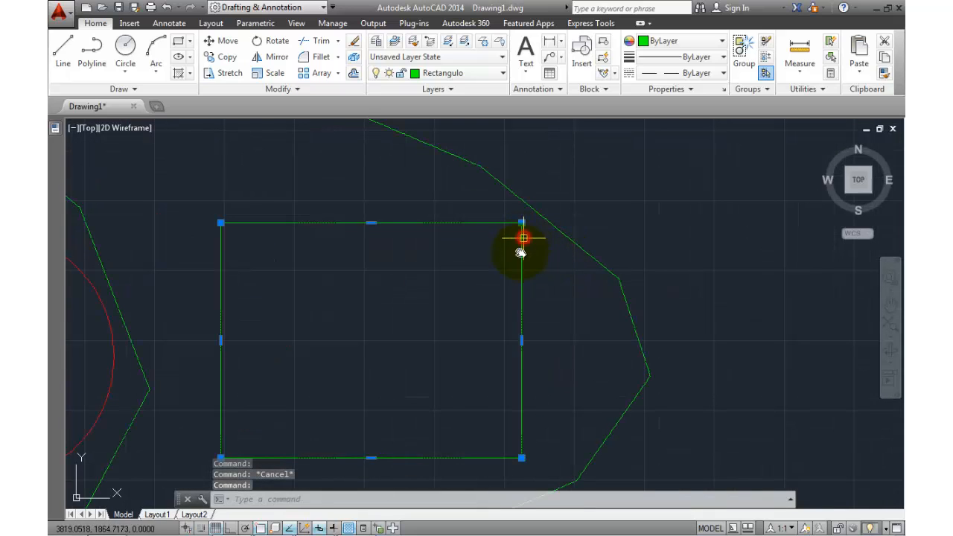
{"action": "key", "text": "Escape"}
{"action": "left_click", "coordinate": [522, 245]}
{"action": "mouse_move", "coordinate": [521, 224]}
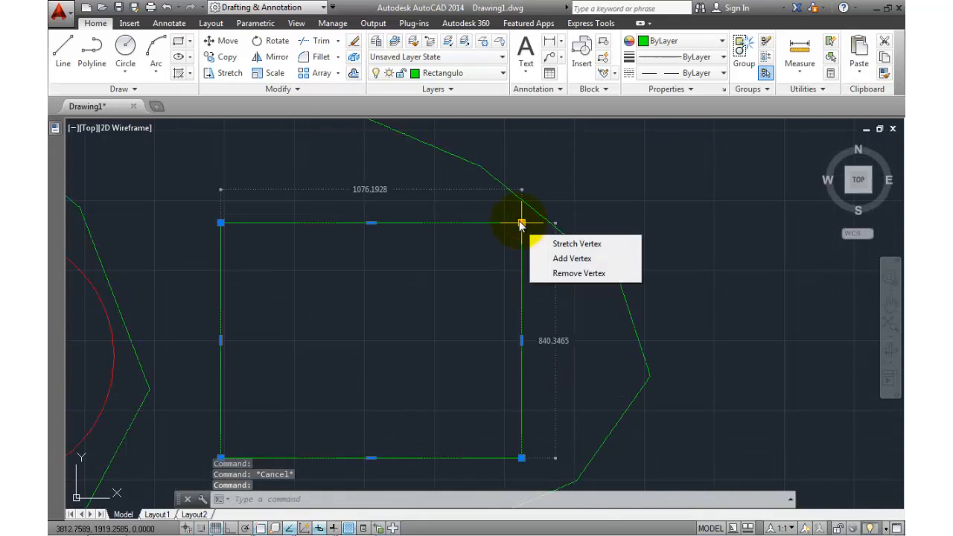
{"action": "key", "text": "Escape"}
{"action": "scroll", "coordinate": [515, 230], "scroll_direction": "up", "scroll_amount": 6}
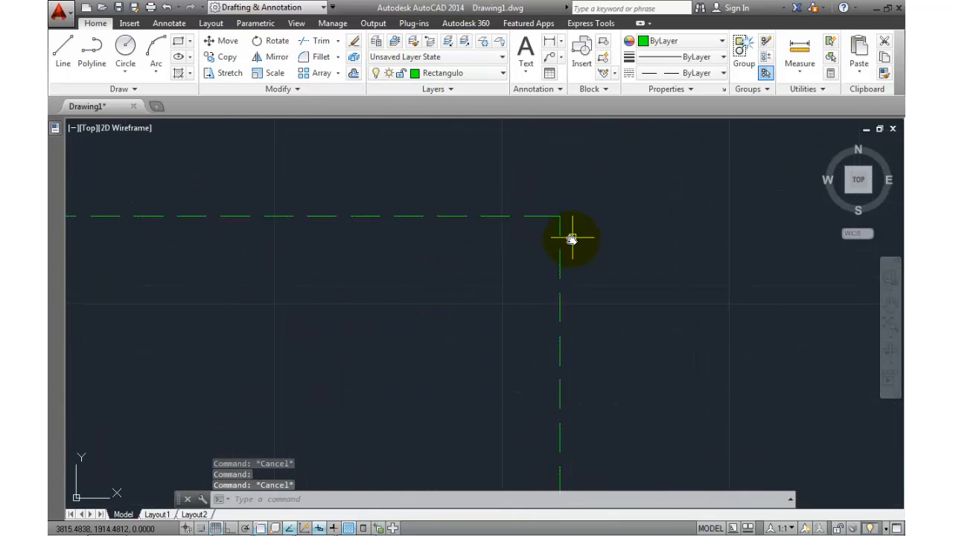
{"action": "scroll", "coordinate": [571, 239], "scroll_direction": "down", "scroll_amount": 7}
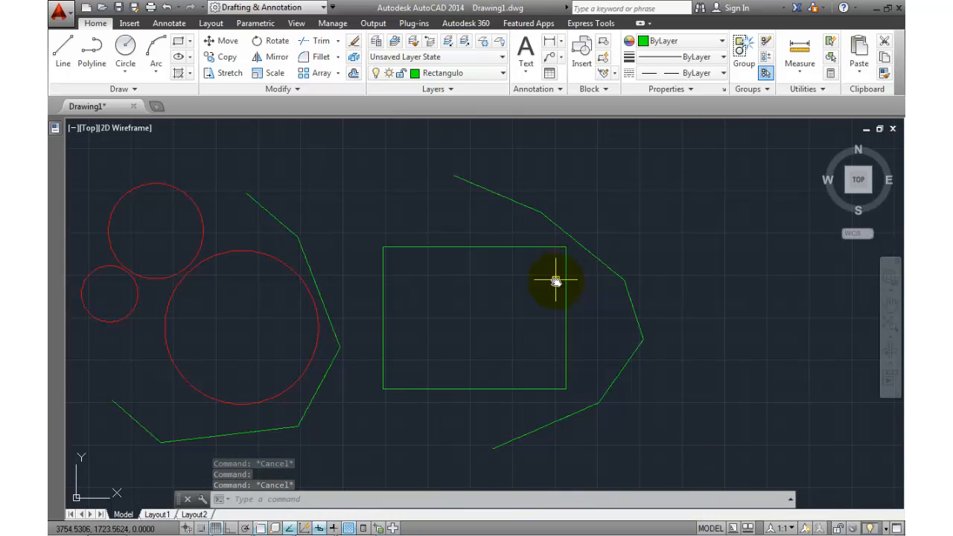
Set the linetype scale of the polyline beyond the rectangle's upper-right corner to 10
{"action": "scroll", "coordinate": [556, 280], "scroll_direction": "up", "scroll_amount": 4}
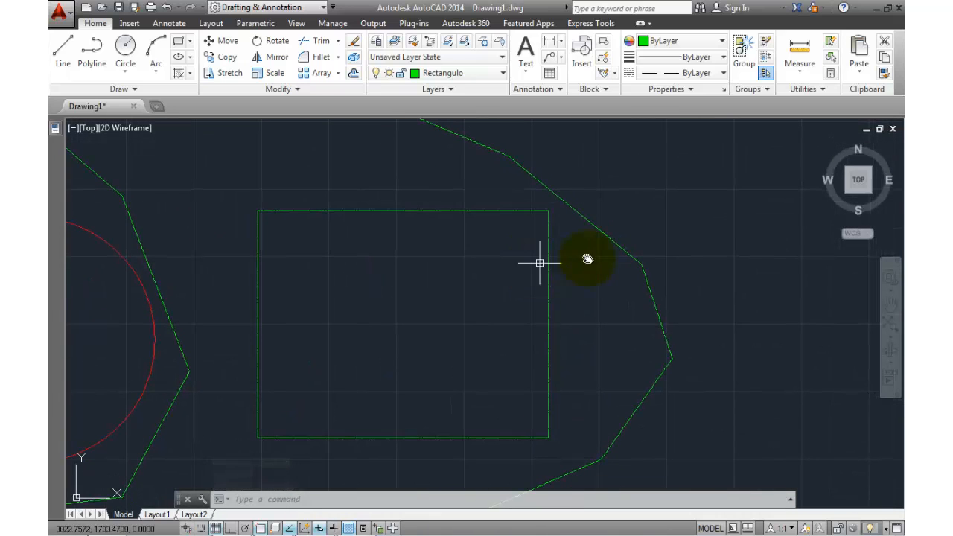
{"action": "mouse_move", "coordinate": [587, 258]}
{"action": "middle_mouse_down"}
{"action": "mouse_move", "coordinate": [600, 255]}
{"action": "mouse_move", "coordinate": [605, 269]}
{"action": "middle_mouse_up"}
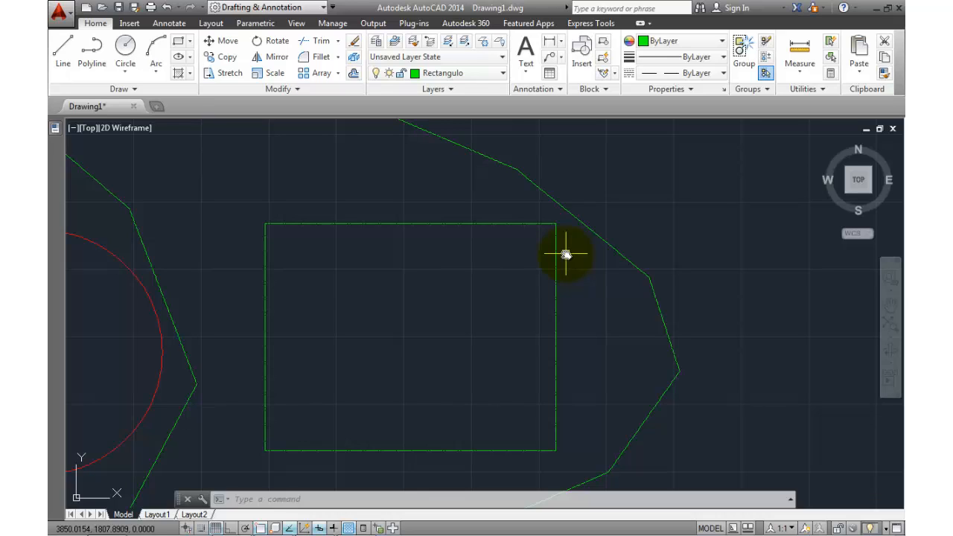
{"action": "scroll", "coordinate": [564, 217], "scroll_direction": "up", "scroll_amount": 3}
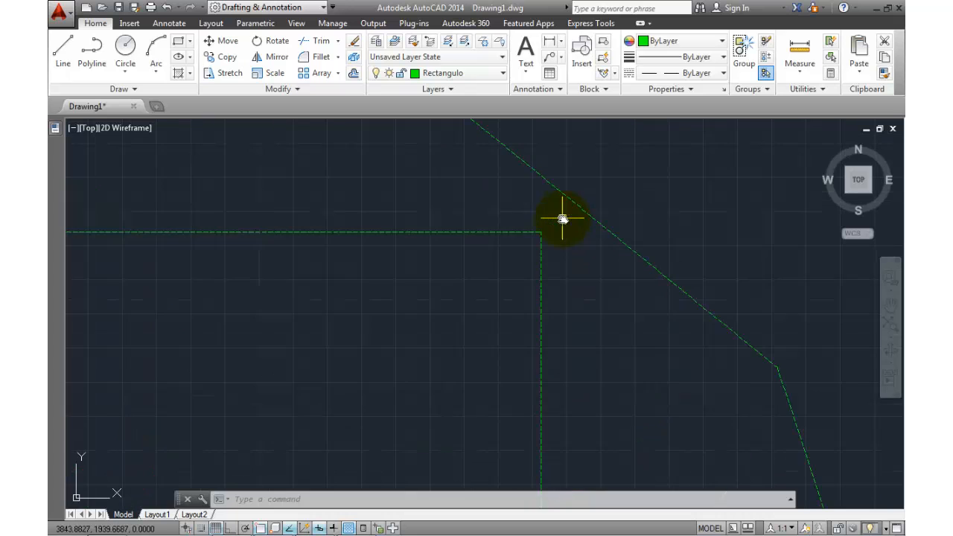
{"action": "middle_click_drag", "start_coordinate": [529, 225], "coordinate": [527, 295]}
{"action": "scroll", "coordinate": [527, 295], "scroll_direction": "up", "scroll_amount": 2}
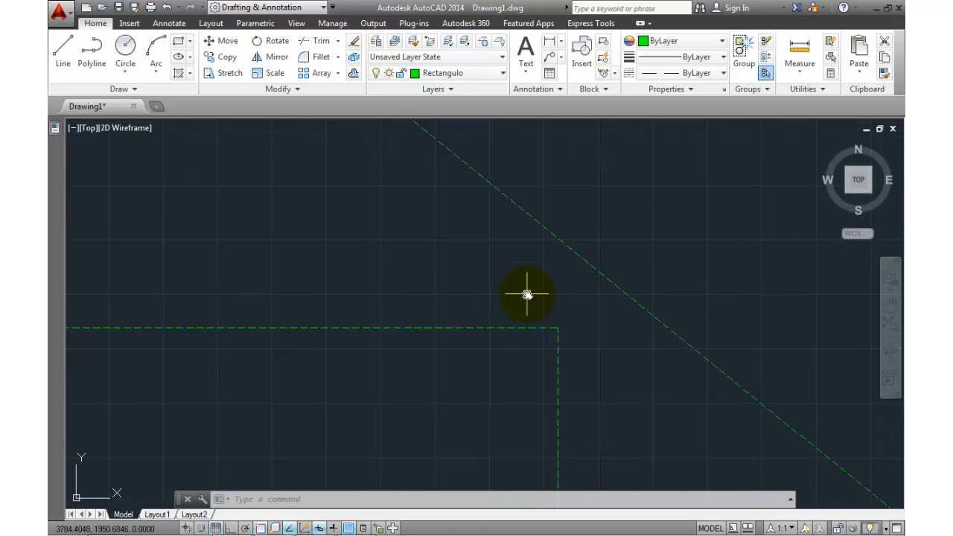
{"action": "scroll", "coordinate": [527, 295], "scroll_direction": "down", "scroll_amount": 2}
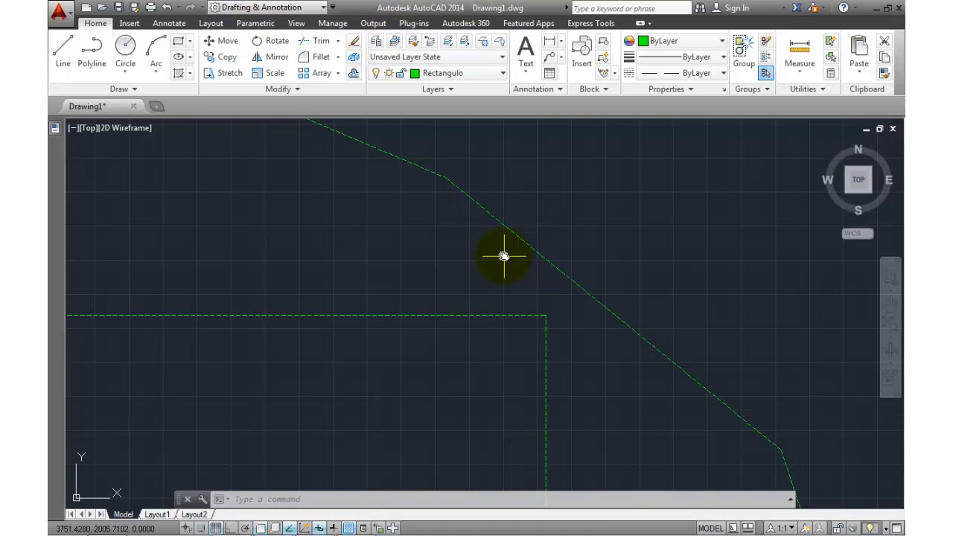
{"action": "left_click", "coordinate": [510, 231]}
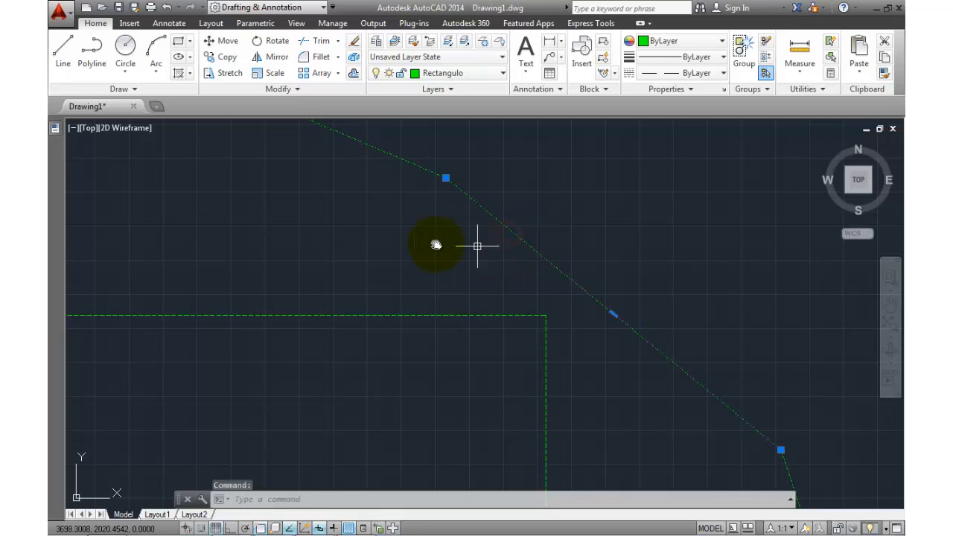
{"action": "mouse_move", "coordinate": [52, 134]}
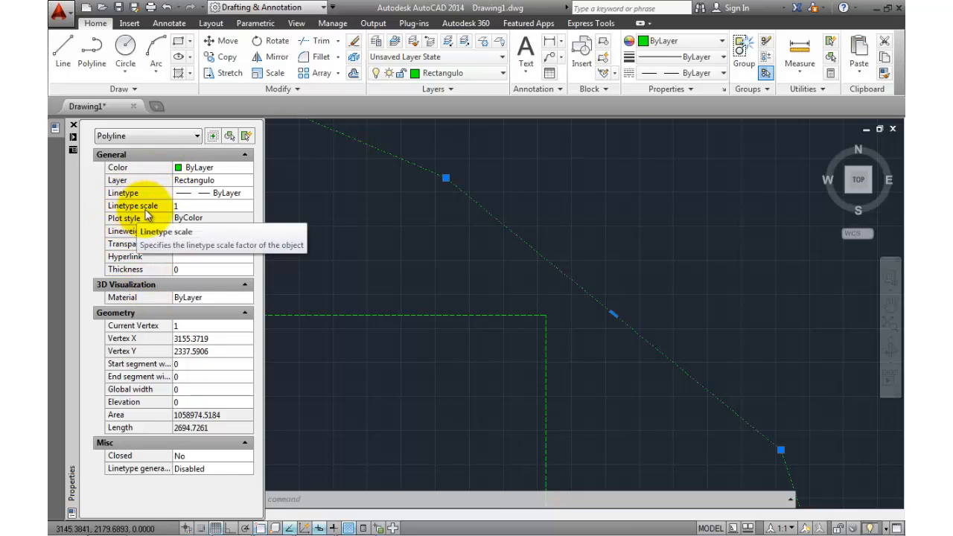
{"action": "left_click", "coordinate": [192, 207]}
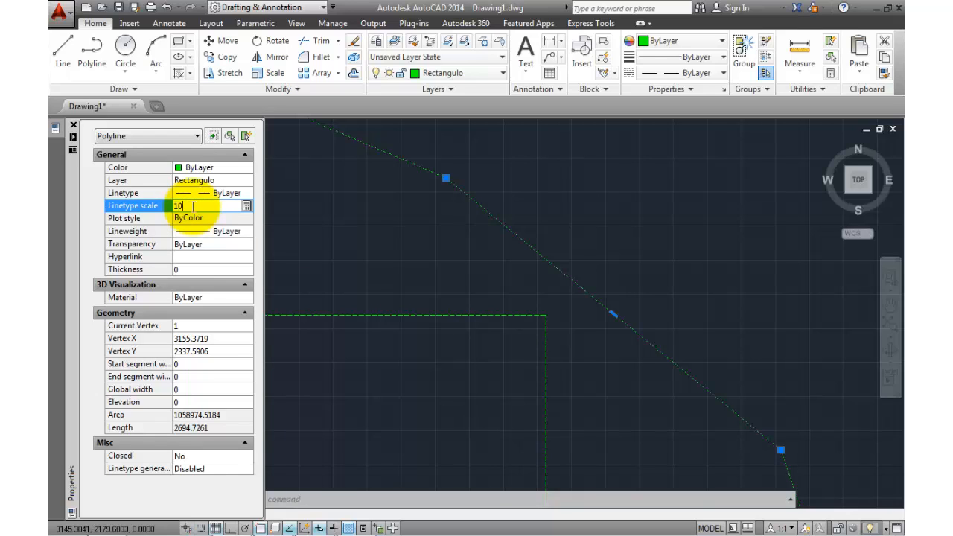
{"action": "key", "text": "Return"}
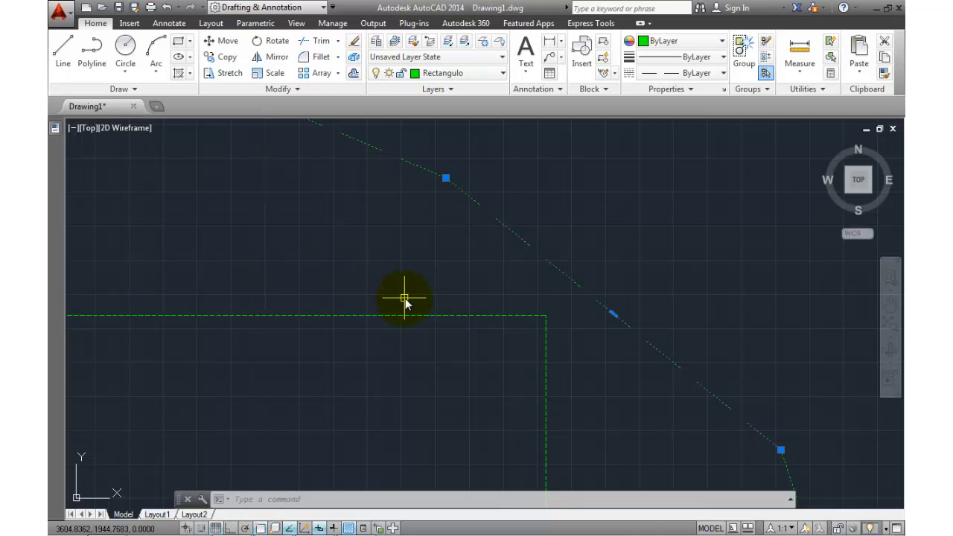
Examine the dash pattern along the rescaled polyline and compare it with the rectangle's line pattern
{"action": "mouse_move", "coordinate": [395, 272]}
{"action": "middle_mouse_down"}
{"action": "mouse_move", "coordinate": [444, 302]}
{"action": "mouse_move", "coordinate": [503, 308]}
{"action": "mouse_move", "coordinate": [442, 276]}
{"action": "middle_mouse_up"}
{"action": "scroll", "coordinate": [503, 308], "scroll_direction": "down", "scroll_amount": 4}
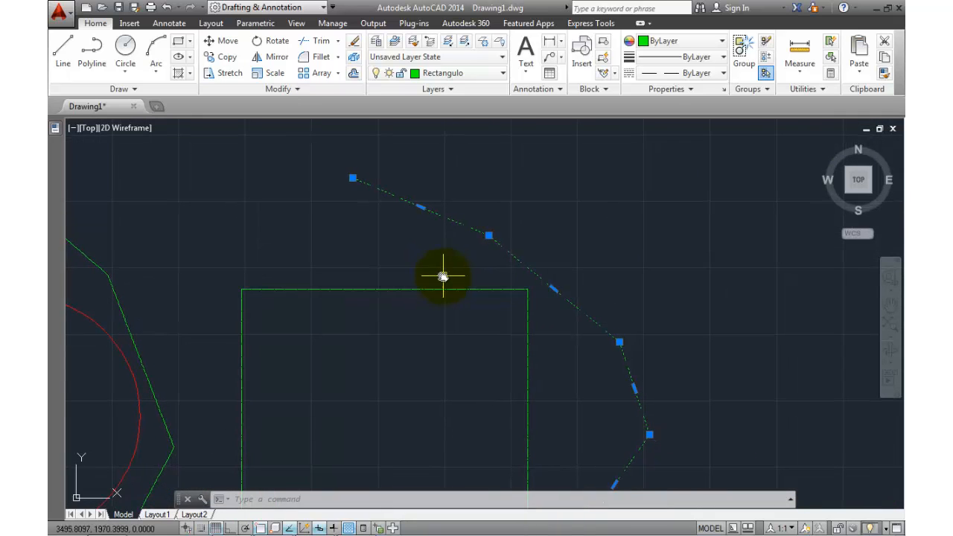
{"action": "middle_click_drag", "start_coordinate": [457, 362], "coordinate": [440, 314]}
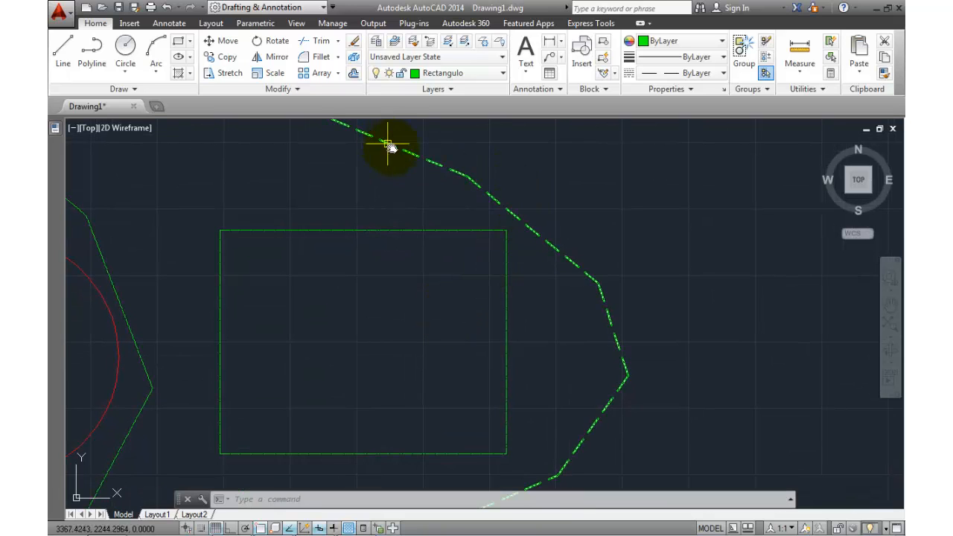
{"action": "middle_click_drag", "start_coordinate": [389, 145], "coordinate": [413, 188]}
{"action": "middle_click_drag", "start_coordinate": [629, 381], "coordinate": [604, 253]}
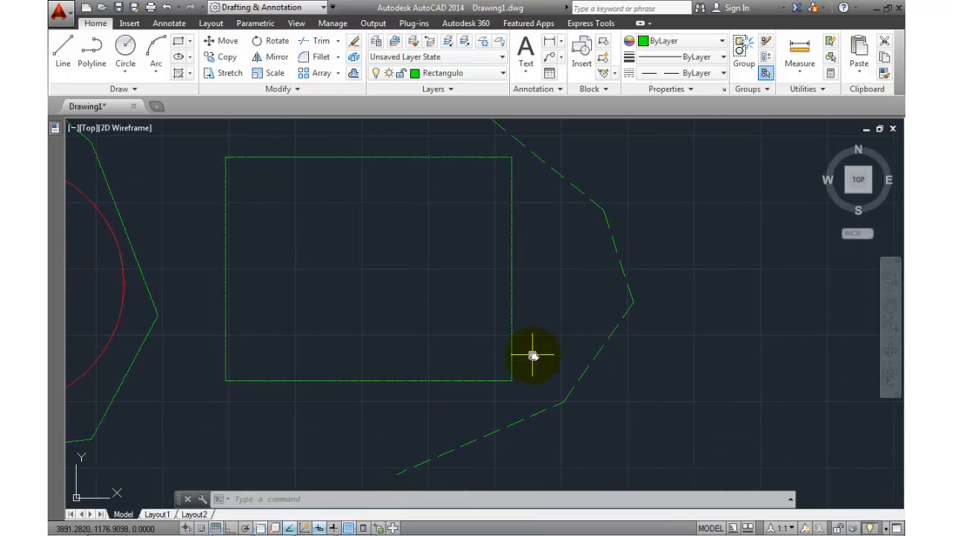
{"action": "middle_click_drag", "start_coordinate": [542, 283], "coordinate": [574, 344]}
{"action": "middle_click_drag", "start_coordinate": [606, 255], "coordinate": [547, 265]}
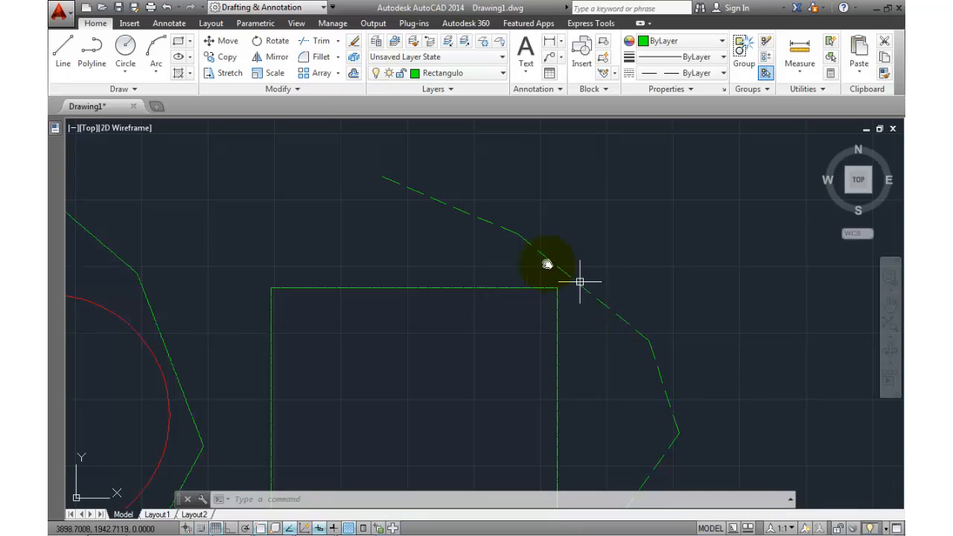
{"action": "mouse_move", "coordinate": [578, 319]}
{"action": "middle_mouse_down"}
{"action": "mouse_move", "coordinate": [555, 283]}
{"action": "mouse_move", "coordinate": [559, 301]}
{"action": "middle_mouse_up"}
{"action": "scroll", "coordinate": [566, 303], "scroll_direction": "down", "scroll_amount": 2}
{"action": "scroll", "coordinate": [555, 283], "scroll_direction": "up", "scroll_amount": 2}
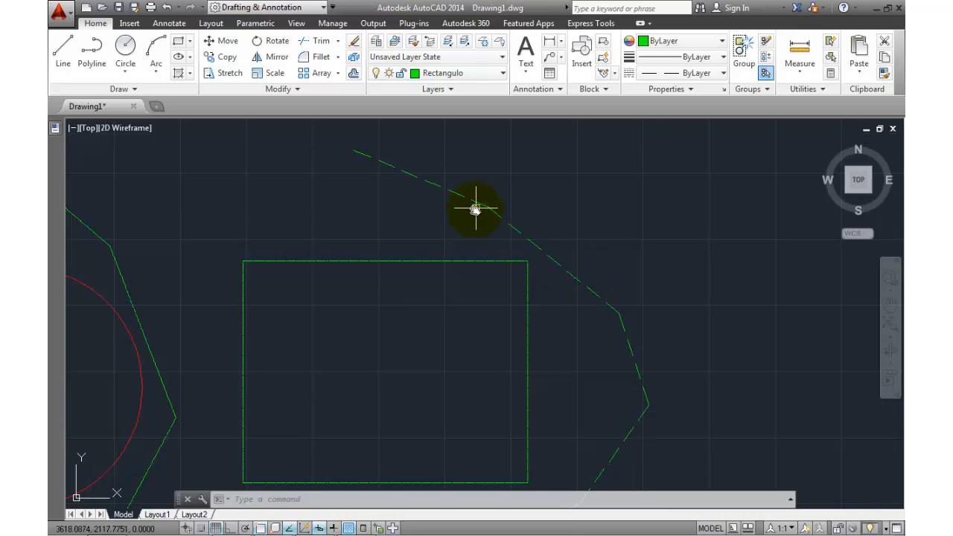
Match the rectangle's properties to those of the rescaled dashed polyline and end the command
{"action": "mouse_move", "coordinate": [464, 263]}
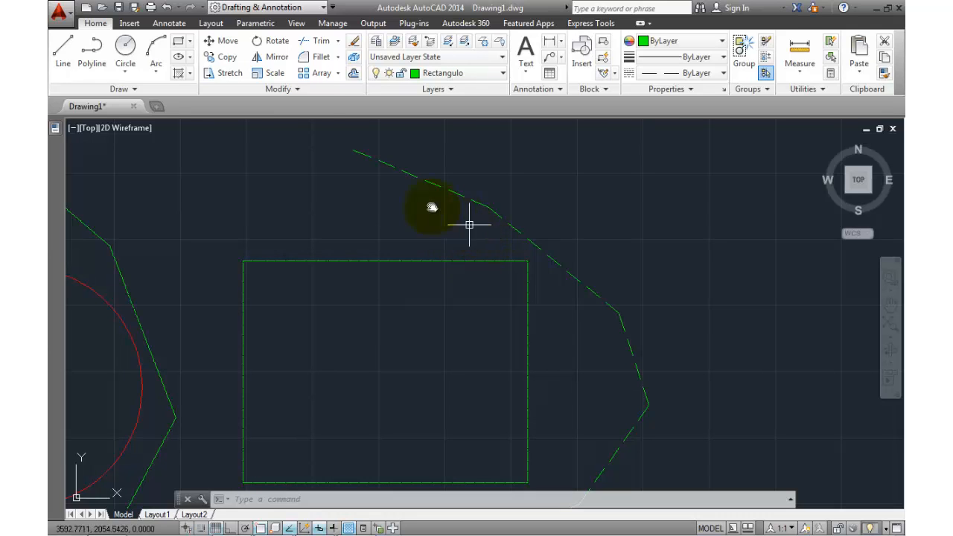
{"action": "left_click", "coordinate": [885, 74]}
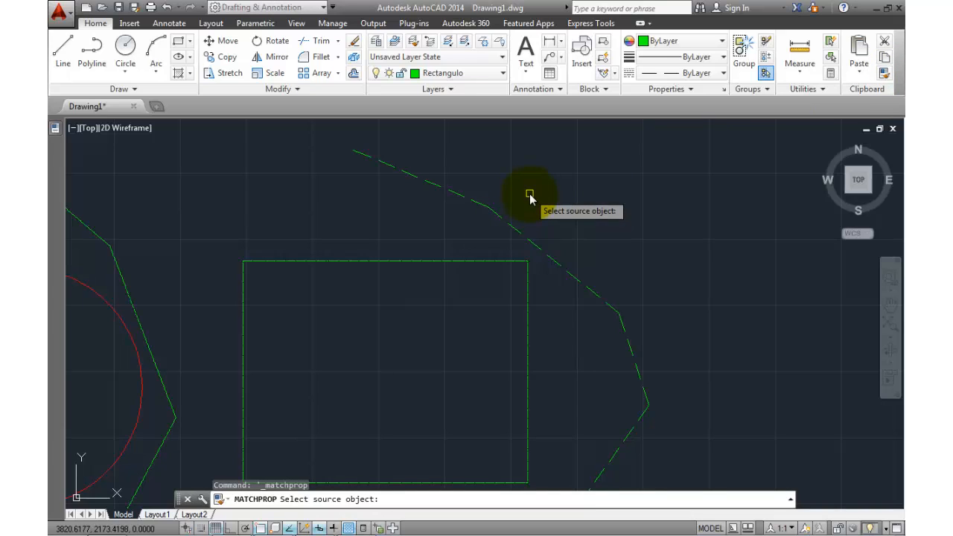
{"action": "left_click", "coordinate": [492, 214]}
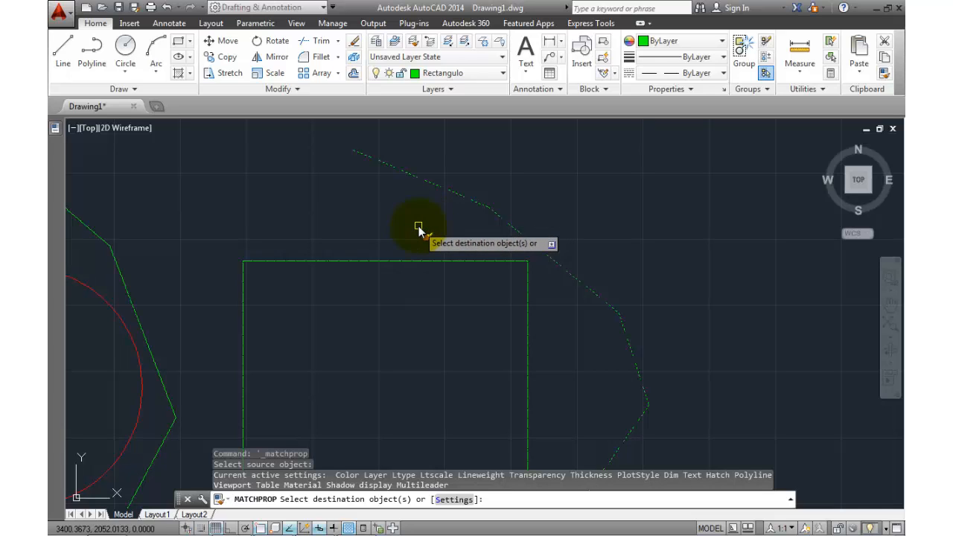
{"action": "left_click", "coordinate": [394, 262]}
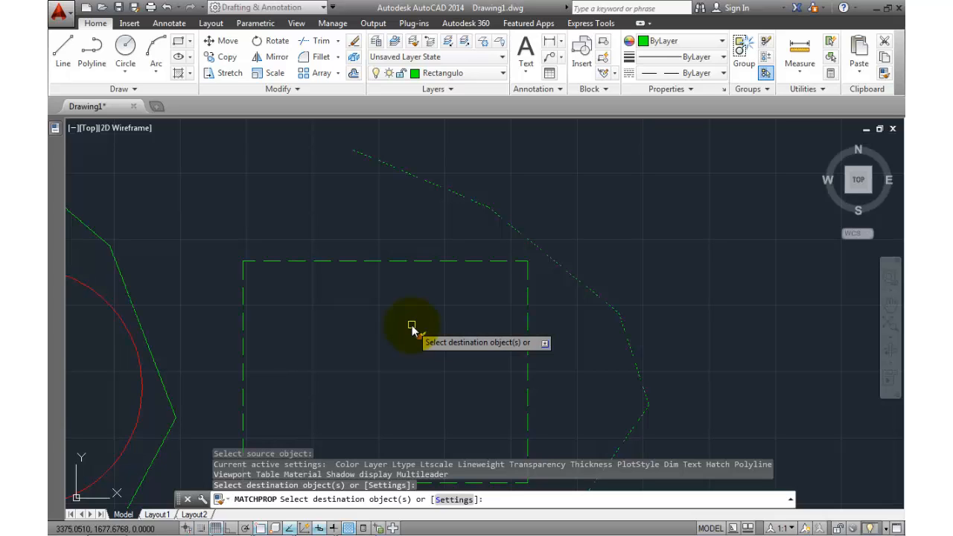
{"action": "key", "text": "Escape"}
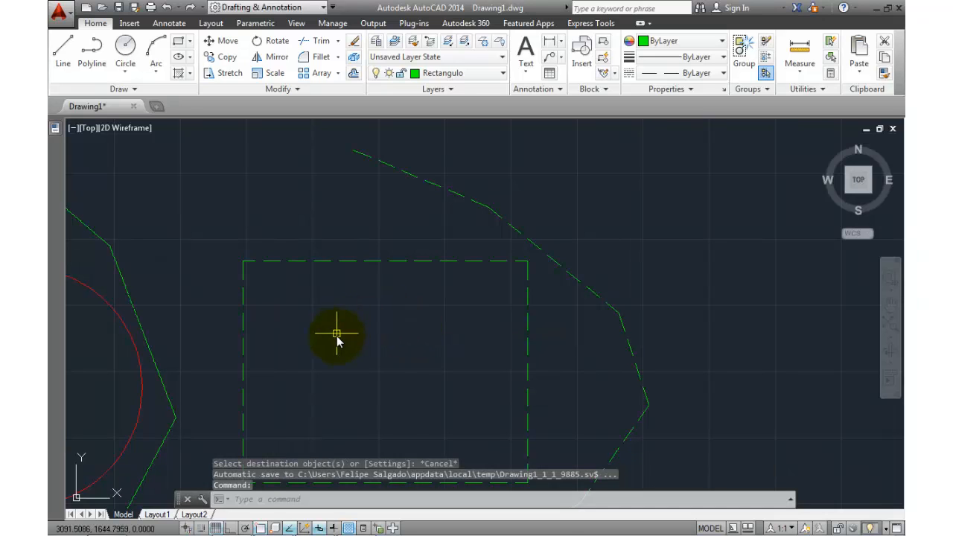
Turn off the current Rectangulo layer, confirming that the current layer should be switched off
{"action": "mouse_move", "coordinate": [346, 358]}
{"action": "middle_mouse_down"}
{"action": "mouse_move", "coordinate": [370, 342]}
{"action": "mouse_move", "coordinate": [439, 334]}
{"action": "mouse_move", "coordinate": [507, 309]}
{"action": "middle_mouse_up"}
{"action": "scroll", "coordinate": [439, 334], "scroll_direction": "down", "scroll_amount": 2}
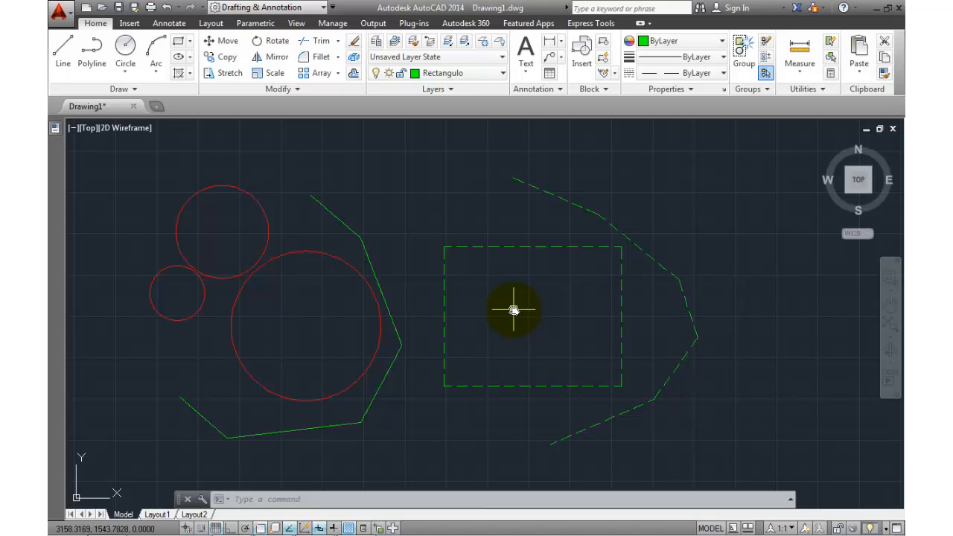
{"action": "left_click", "coordinate": [461, 74]}
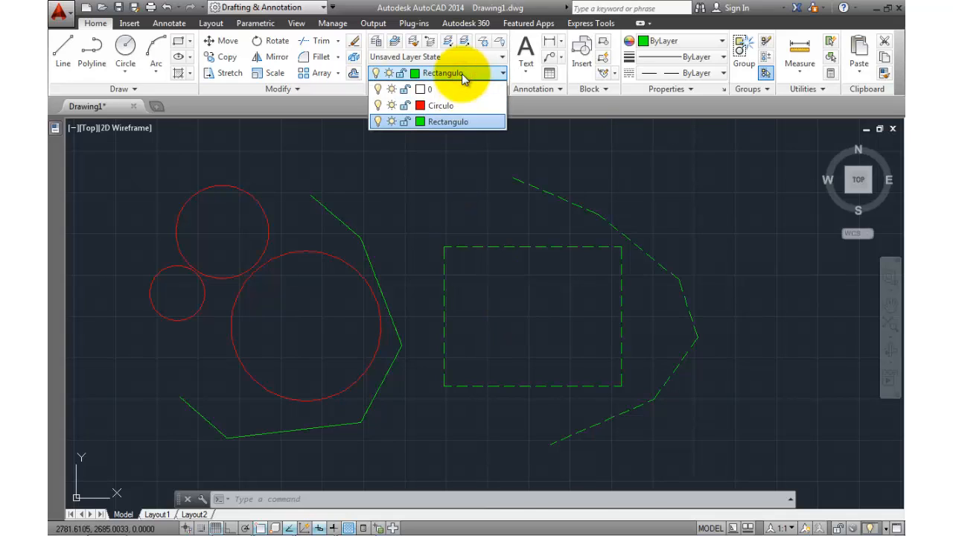
{"action": "left_click", "coordinate": [376, 122]}
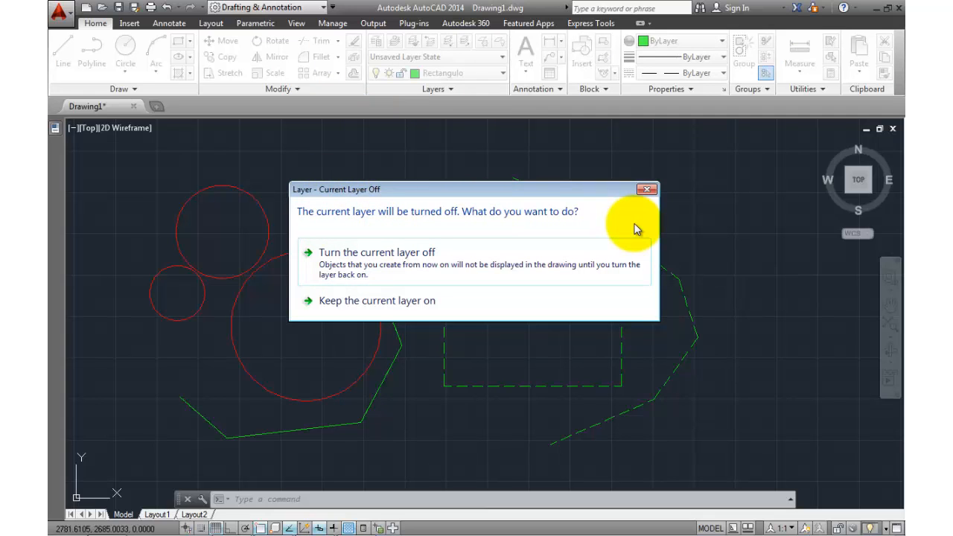
{"action": "left_click", "coordinate": [395, 271]}
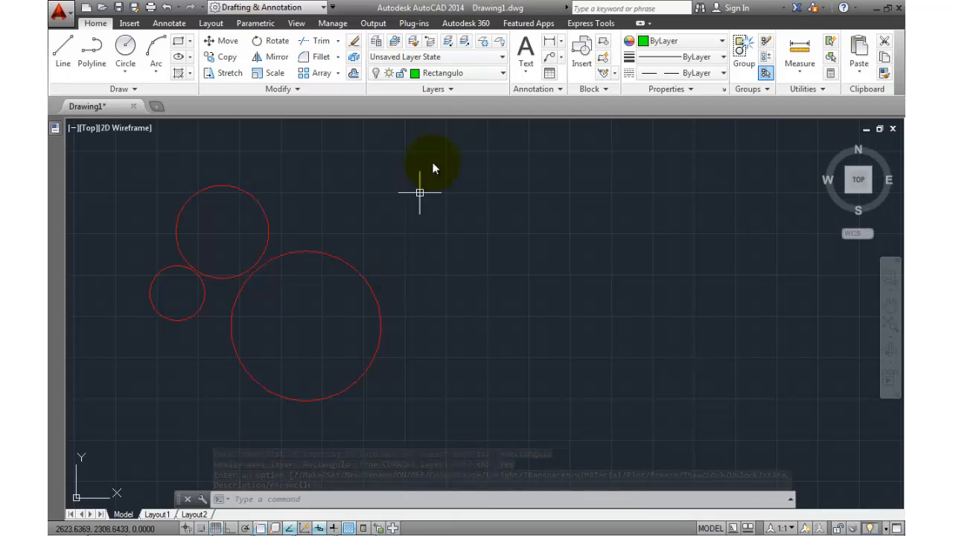
Turn the Rectangulo layer back on and close the layer list
{"action": "left_click", "coordinate": [454, 73]}
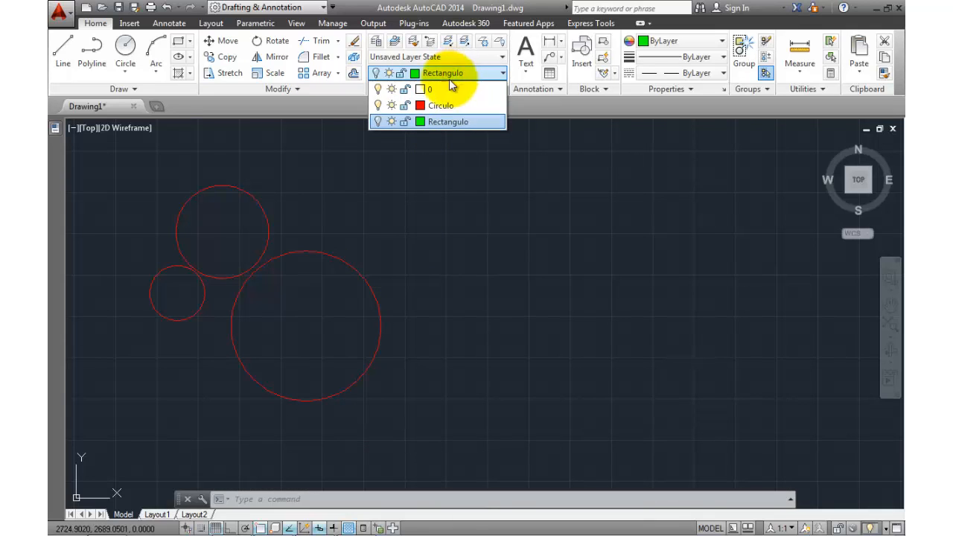
{"action": "left_click", "coordinate": [378, 122]}
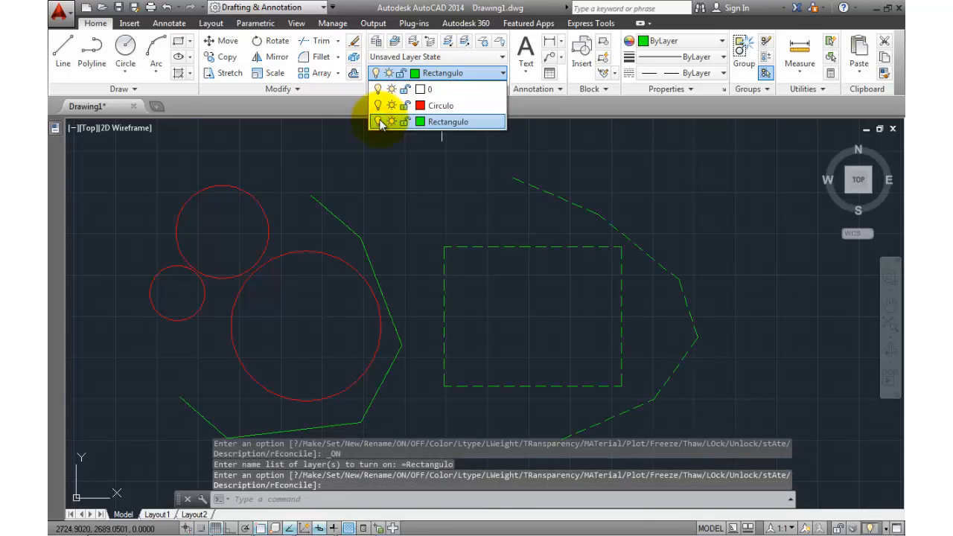
{"action": "left_click", "coordinate": [389, 237]}
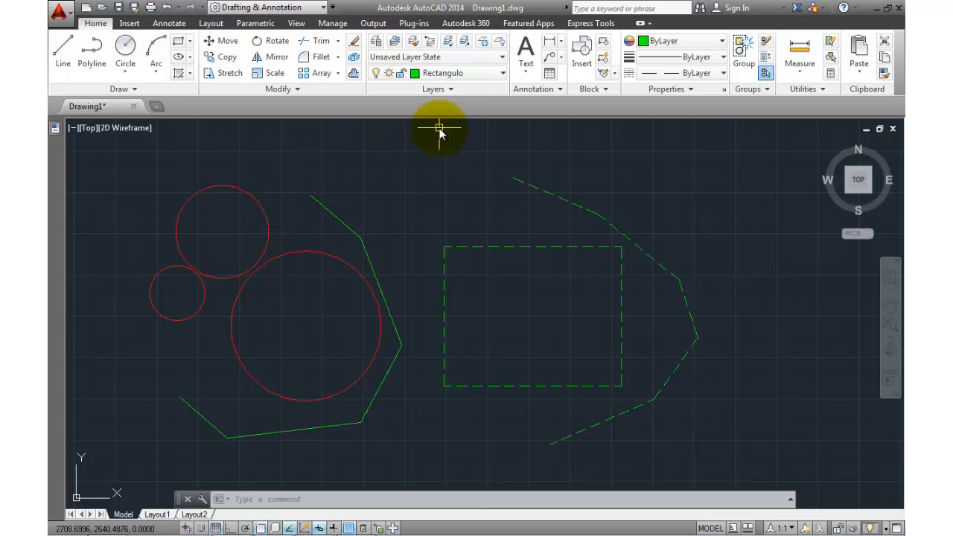
Lock the Circulo layer and close the layer list
{"action": "left_click", "coordinate": [463, 76]}
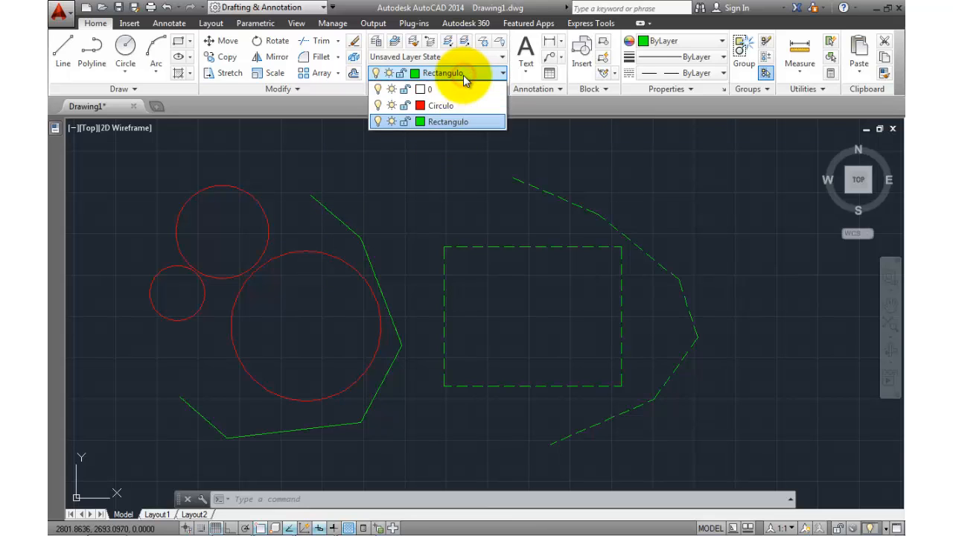
{"action": "left_click", "coordinate": [403, 107]}
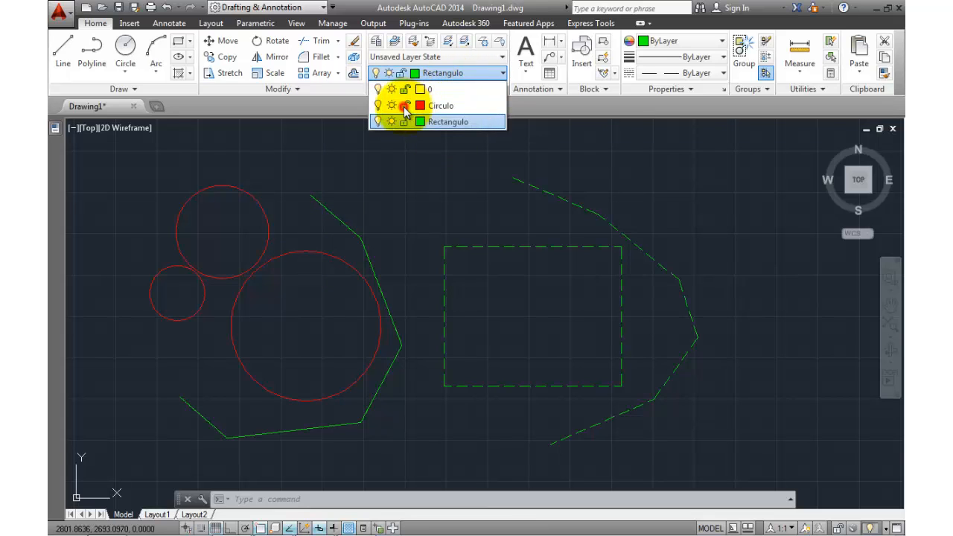
{"action": "left_click", "coordinate": [374, 181]}
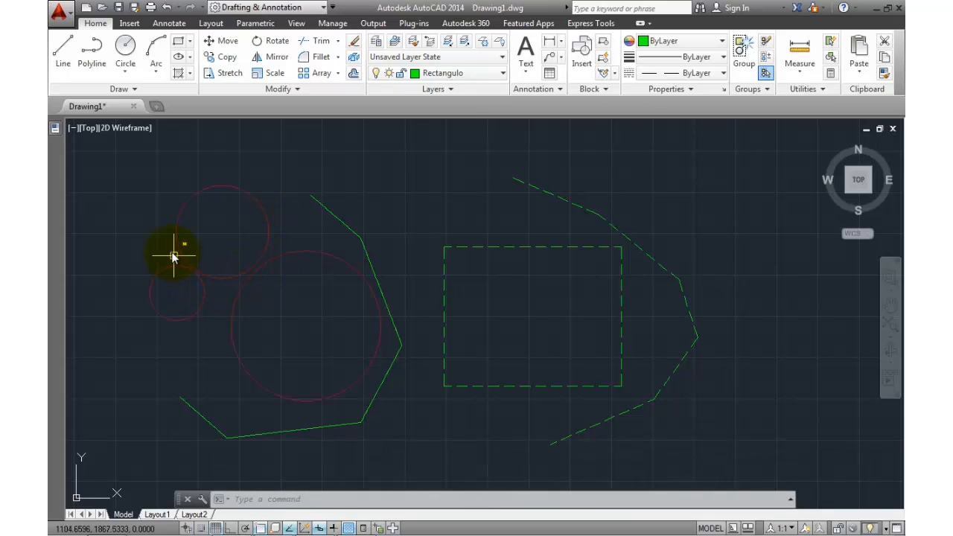
Select circles on the locked Circulo layer to check how they respond, clearing the selection
{"action": "left_click", "coordinate": [270, 231]}
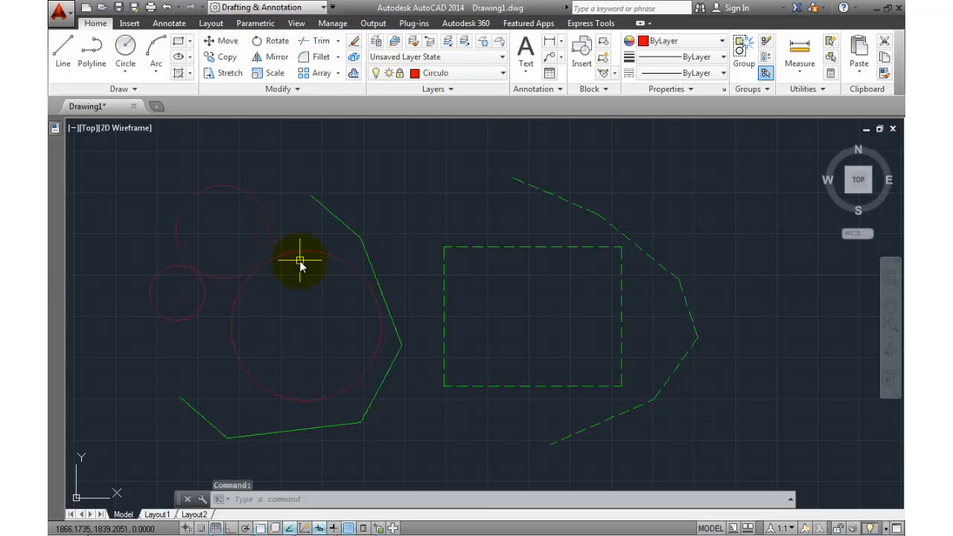
{"action": "key", "text": "Escape"}
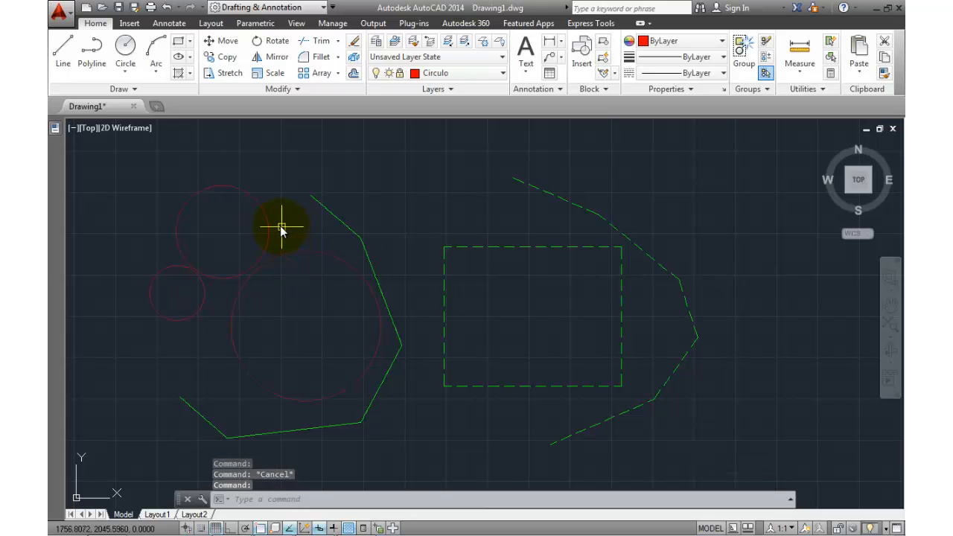
{"action": "key", "text": "Escape"}
{"action": "left_click", "coordinate": [266, 222]}
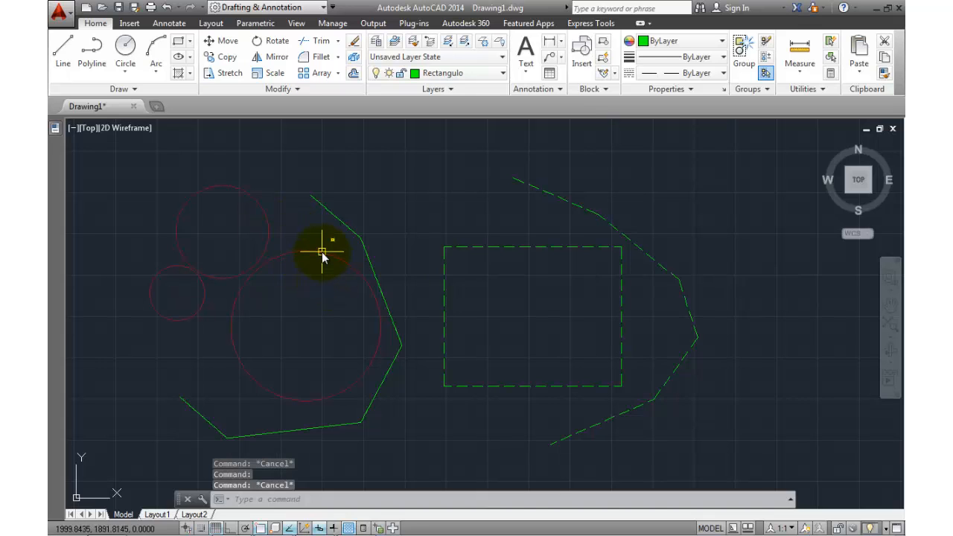
Unlock the Circulo layer
{"action": "left_click", "coordinate": [480, 75]}
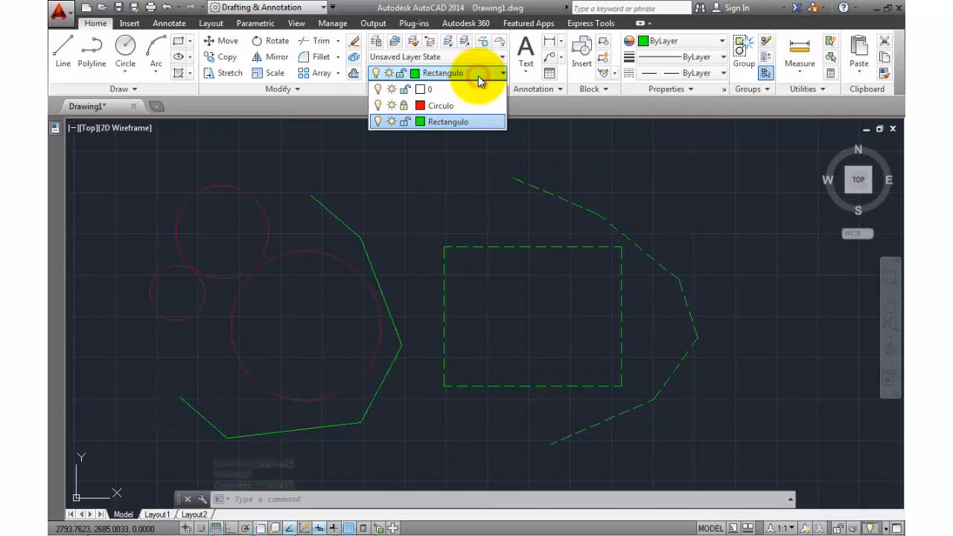
{"action": "left_click", "coordinate": [405, 105]}
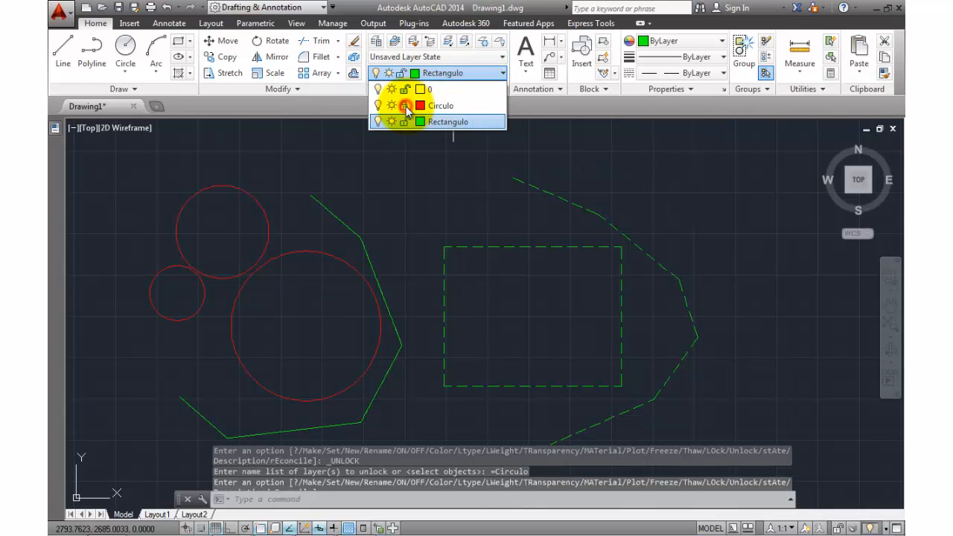